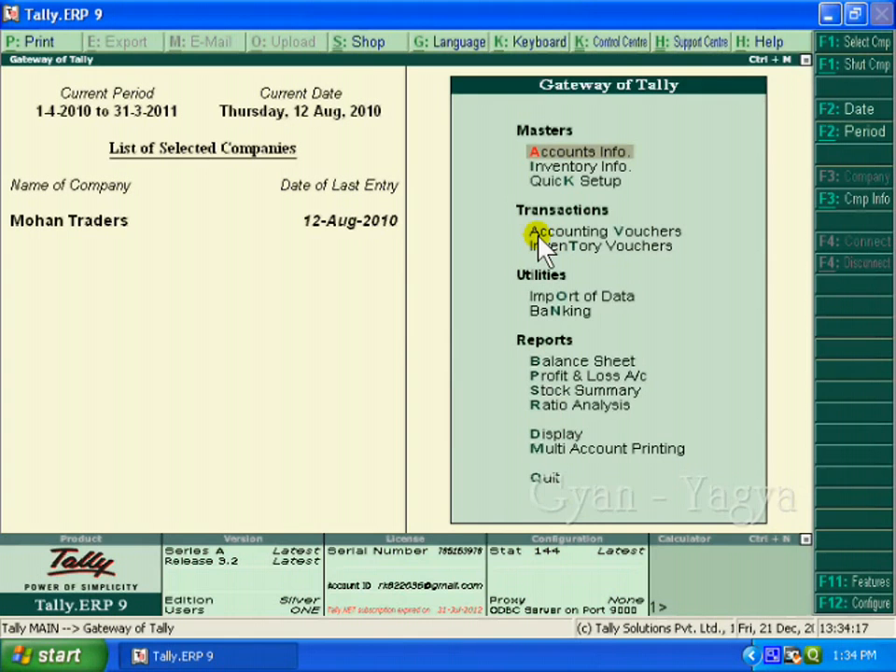
Step: Start a purchase accounting voucher and set its voucher date to 30-Aug-2010
left_click(688, 234)
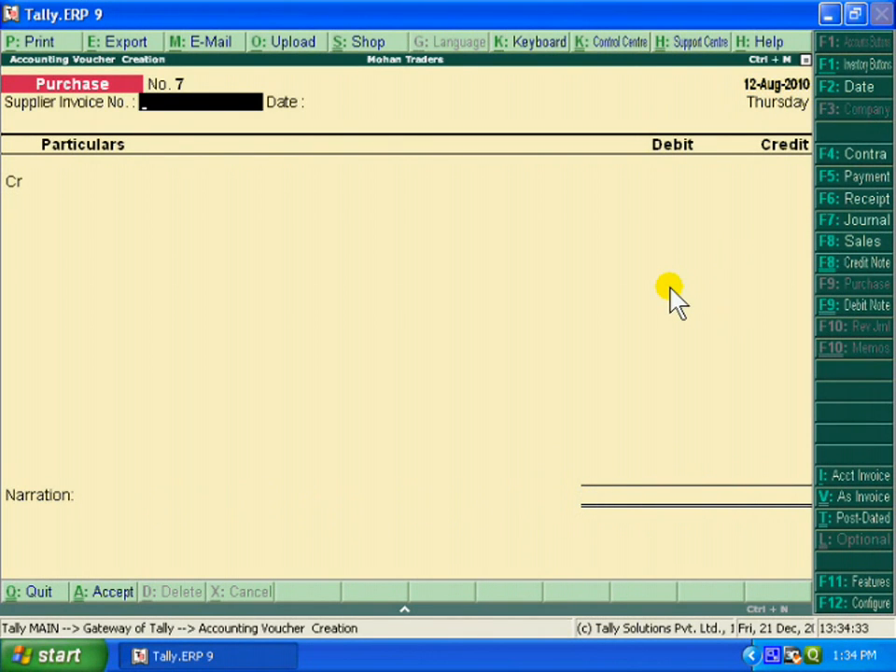
key("F2")
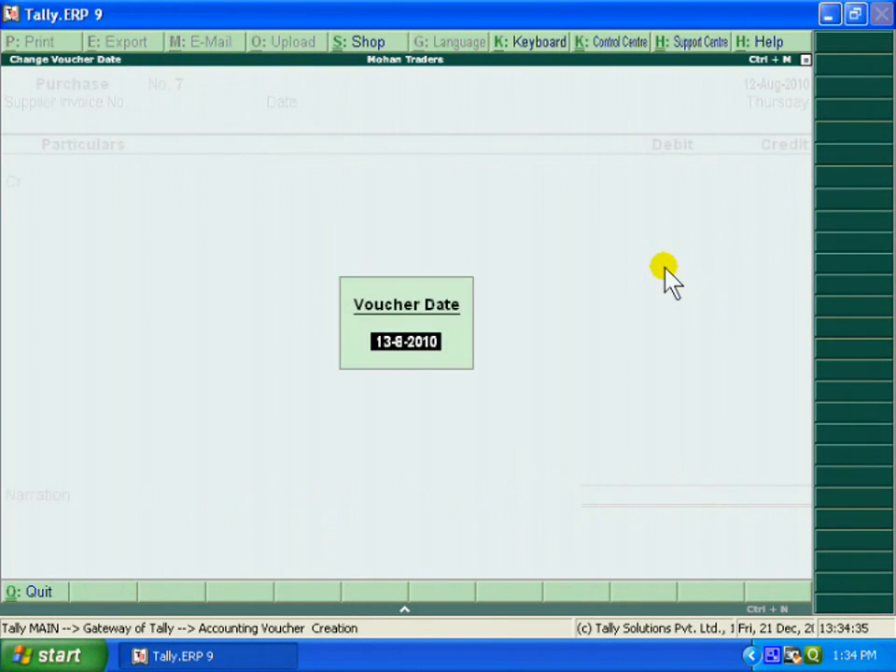
type("30")
key("Return")
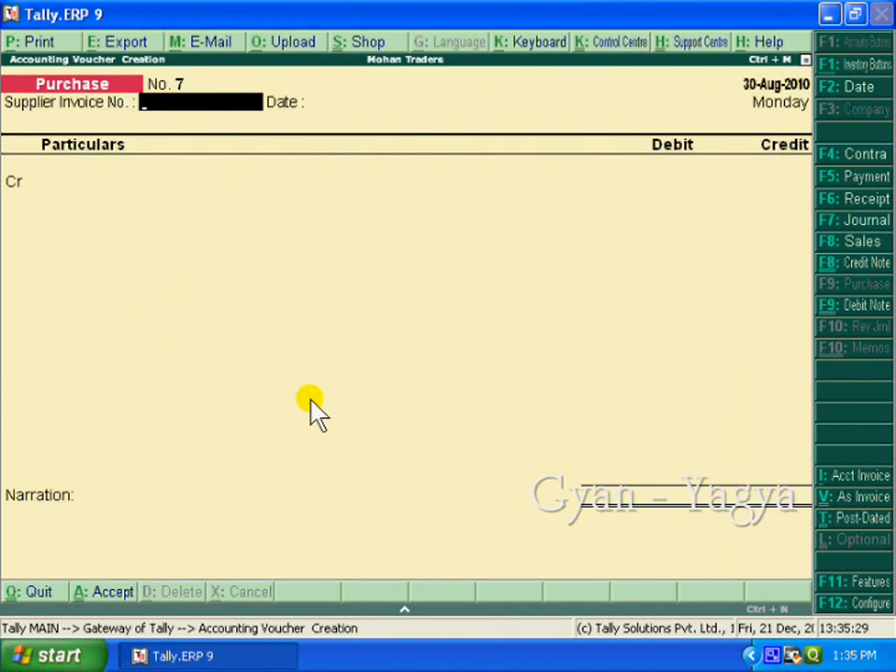
Step: Enter supplier invoice number 205 and switch the purchase voucher to invoice mode
type("205")
key("Return")
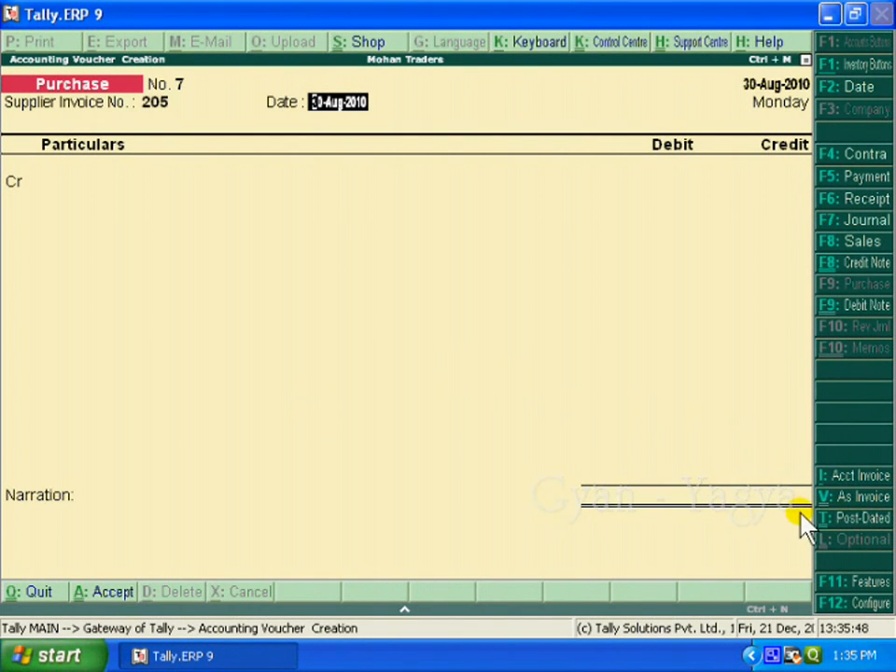
left_click(858, 502)
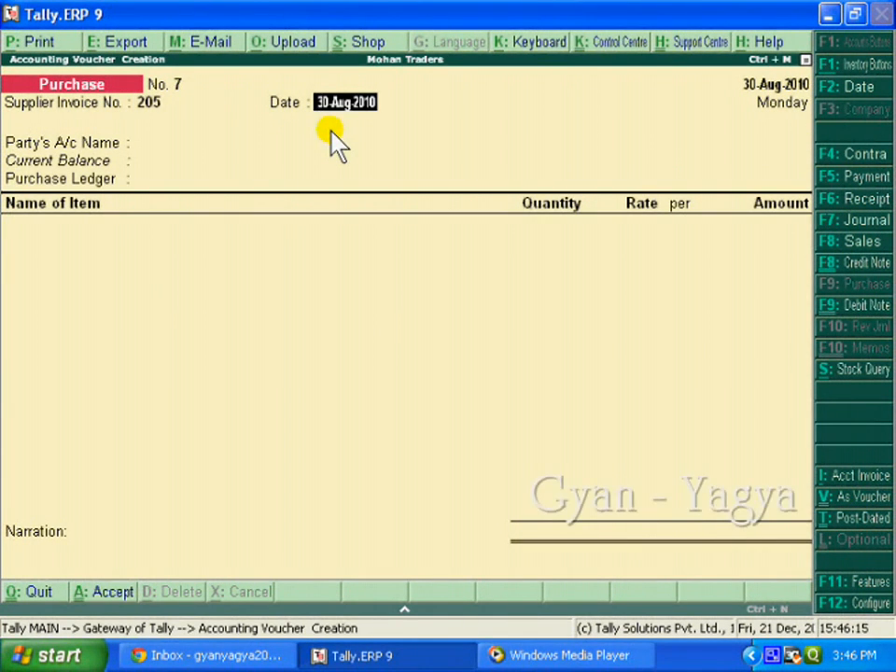
Step: Accept the supplier invoice date, with Manoj Traders as the party account and Purchase as the purchase ledger
key("Return")
key("Down")
key("Down")
key("Down")
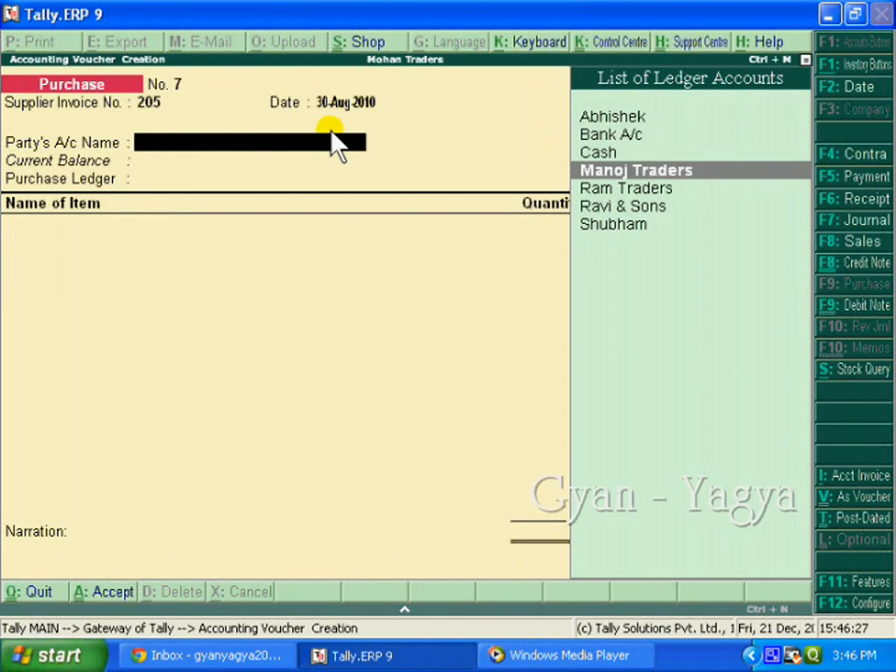
key("Return")
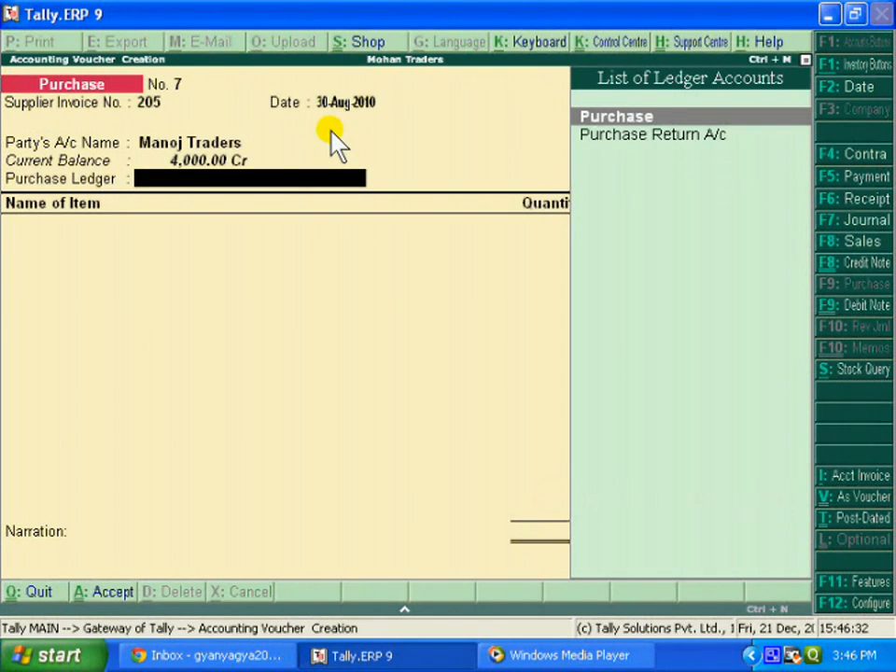
key("Return")
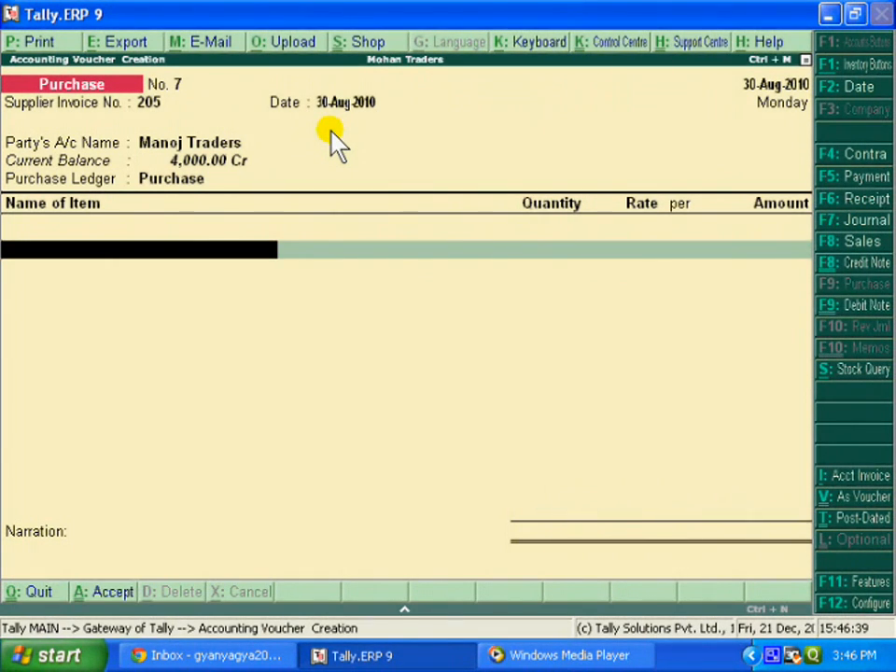
Step: Add Basmati Rice as the first item, allocating 250 Kgs at rate 50.00 to Sanwer Godown
type("B")
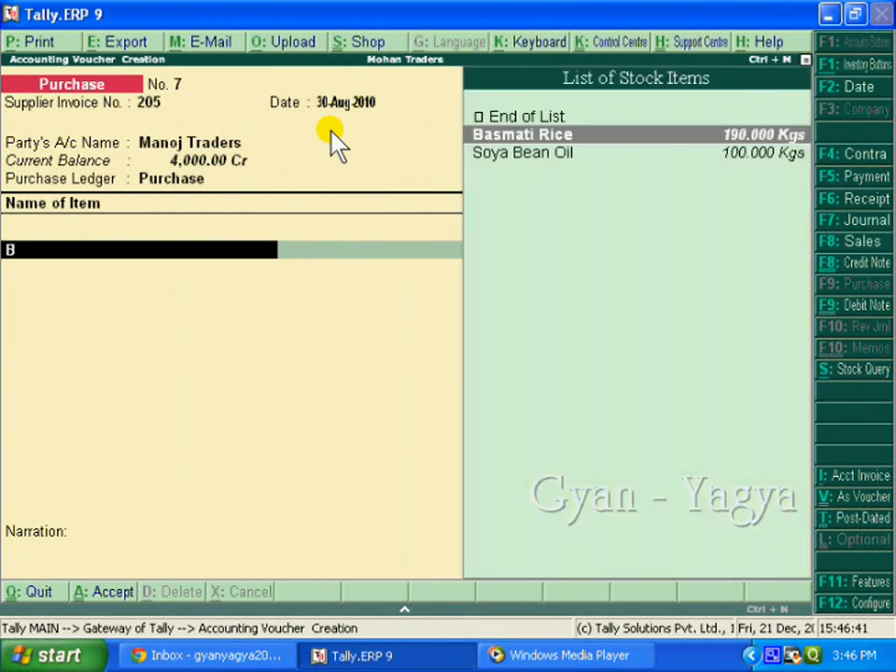
key("Return")
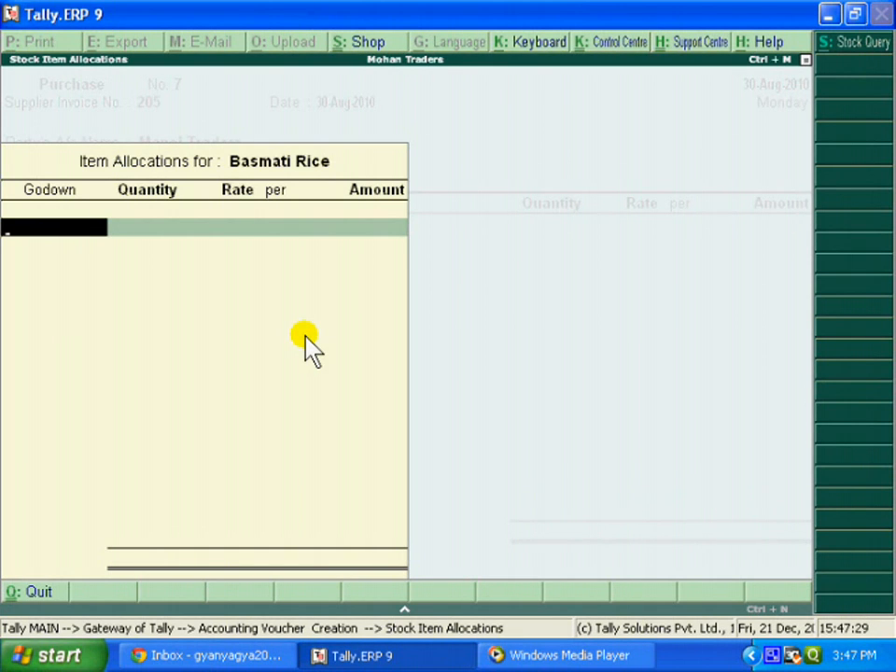
key("space")
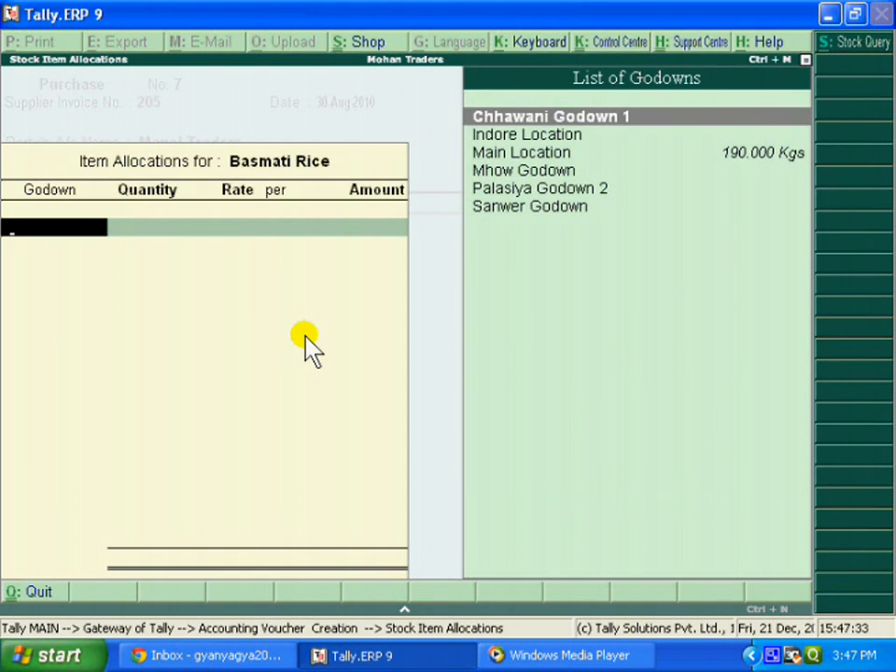
key("Down")
key("Down")
key("Down")
key("Down")
key("Down")
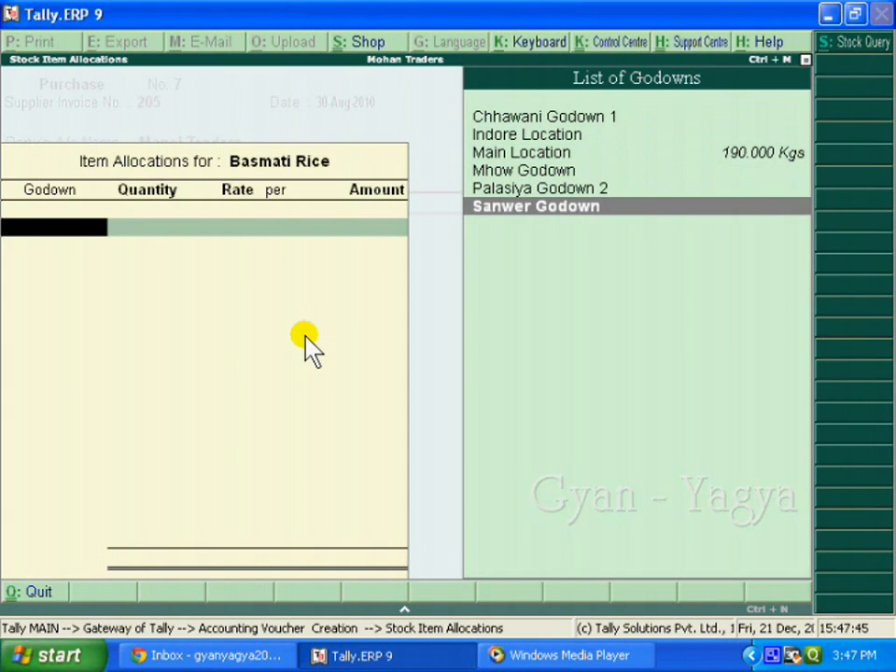
key("Return")
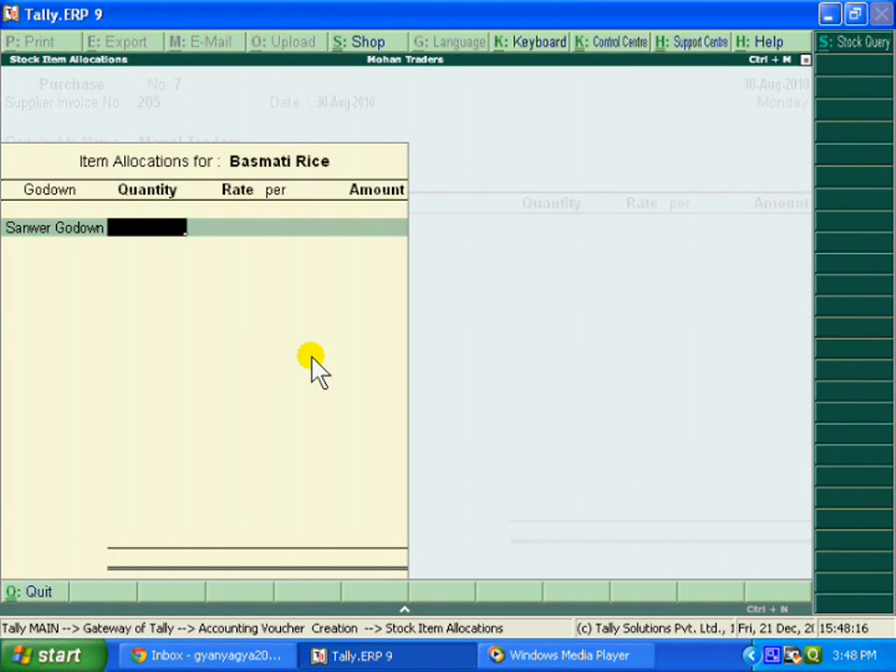
type("25")
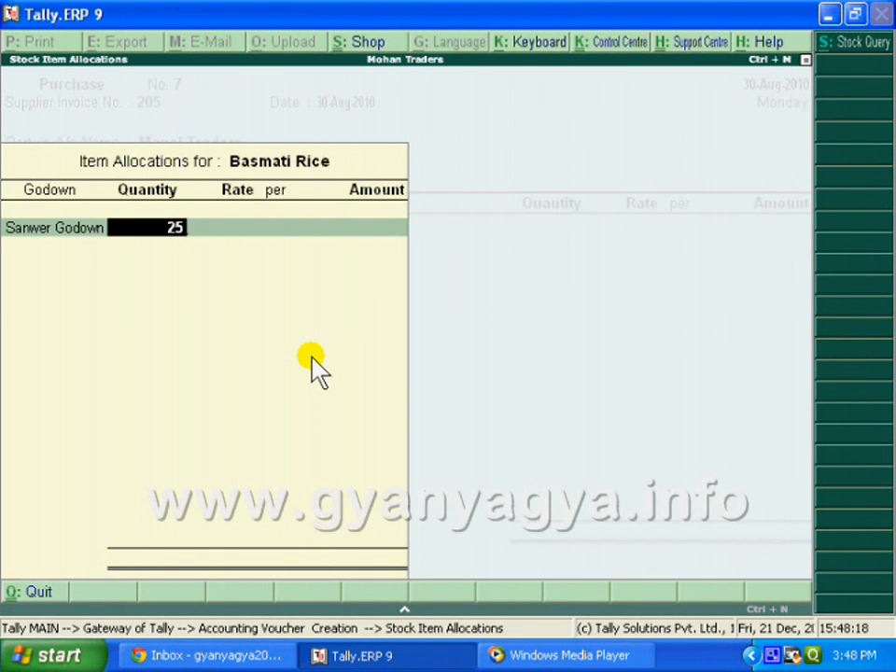
type("0")
key("Return")
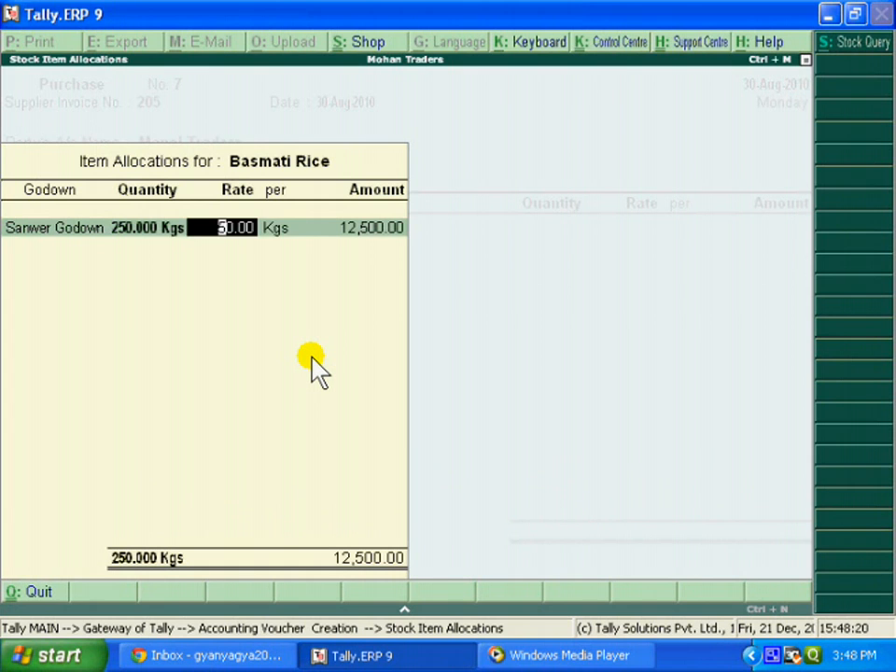
key("Return")
key("Return")
key("Return")
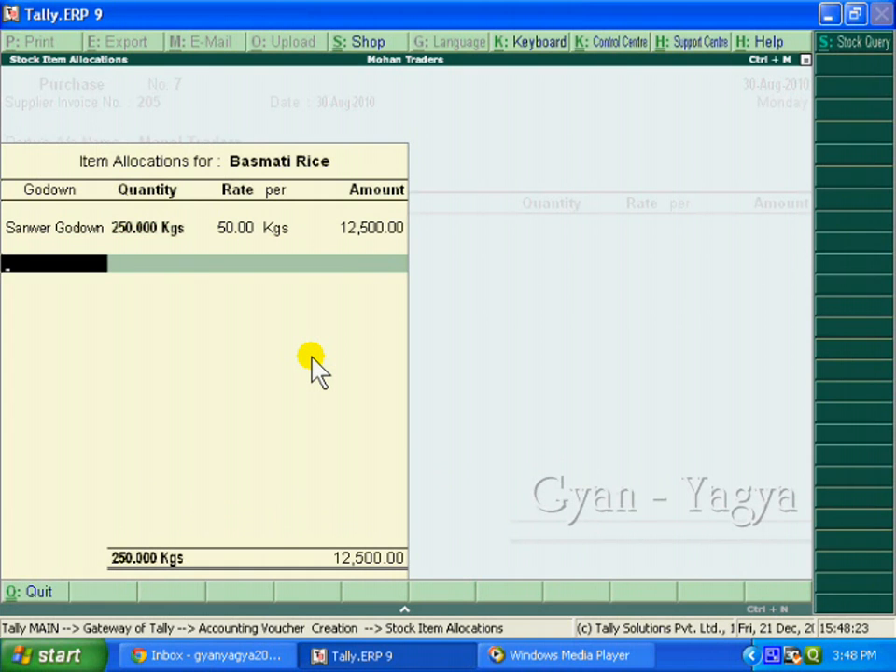
Step: Allocate another 250 Kgs of Basmati Rice at rate 50.00 to Mhow Godown and complete the item line
key("Down")
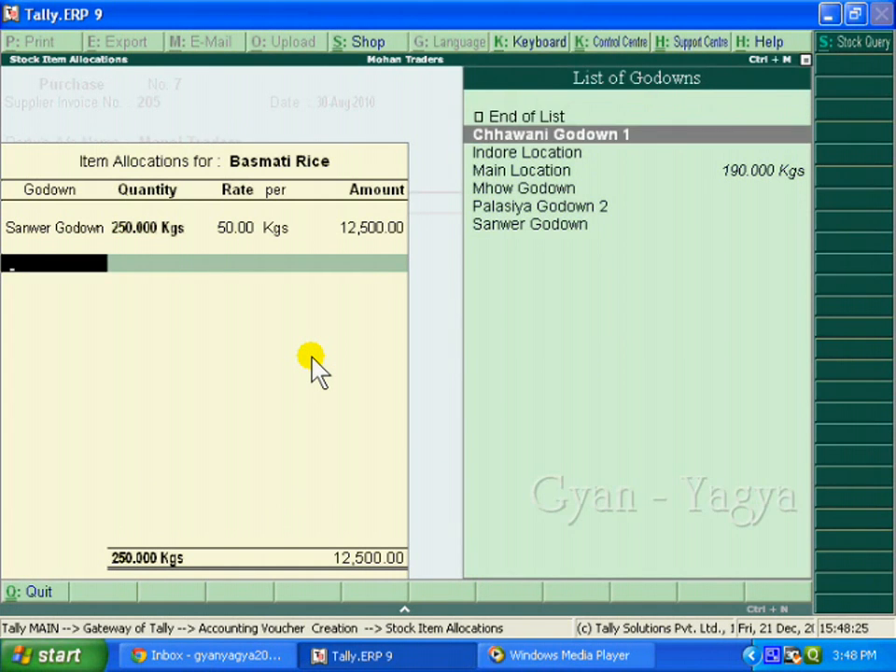
key("Down")
key("Down")
key("Down")
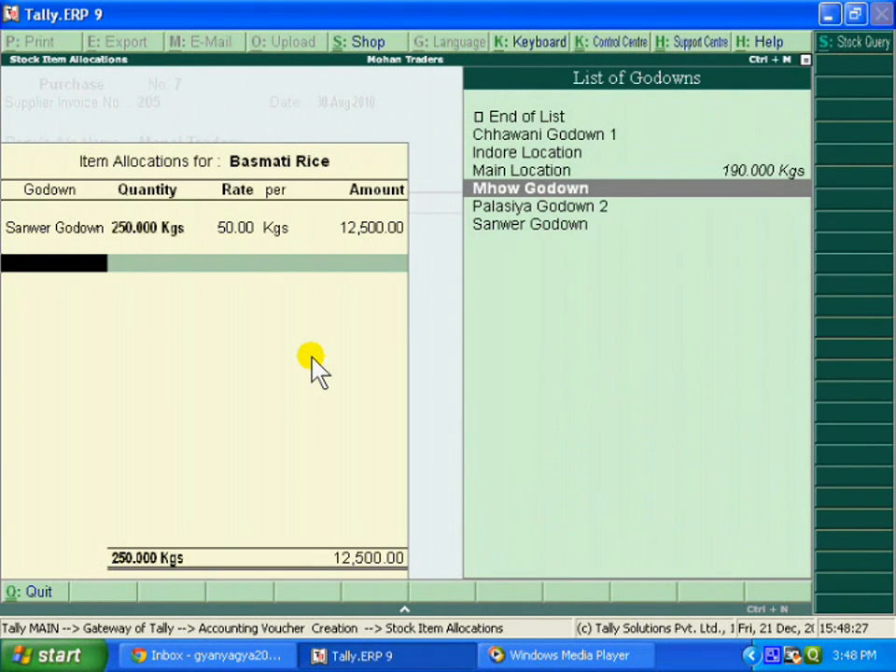
key("Return")
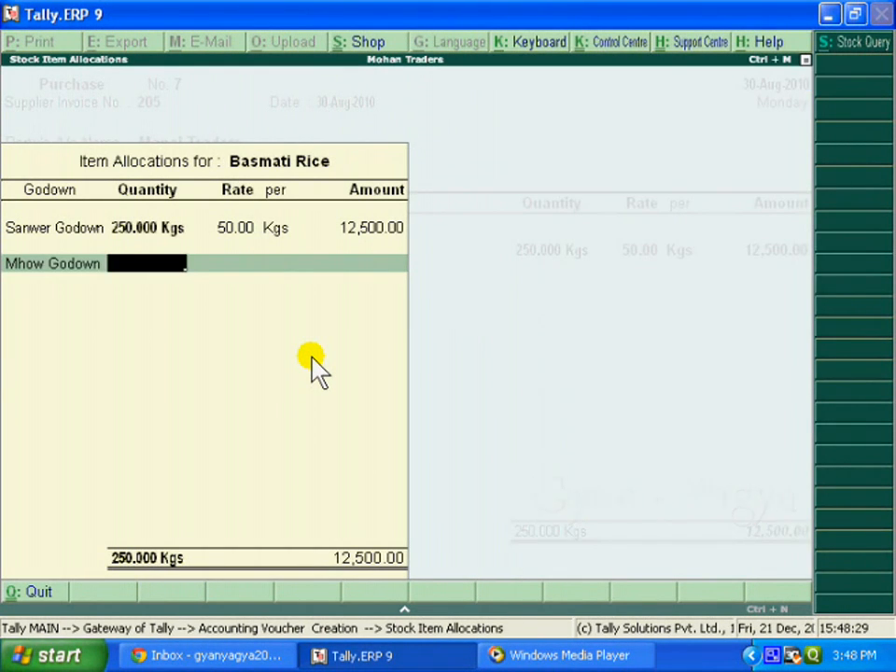
type("250")
key("Return")
key("Return")
key("Return")
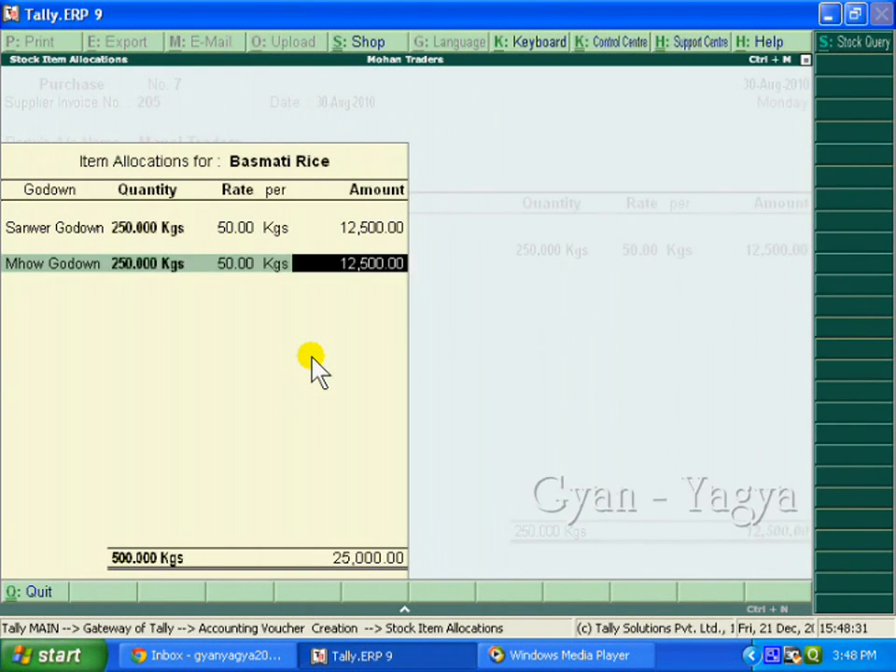
key("Return")
key("Return")
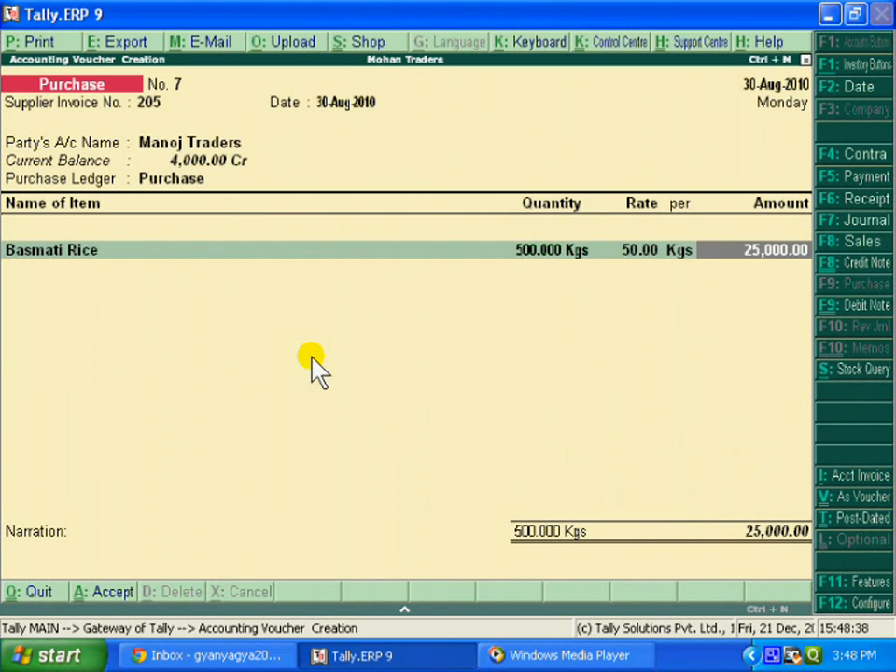
key("Return")
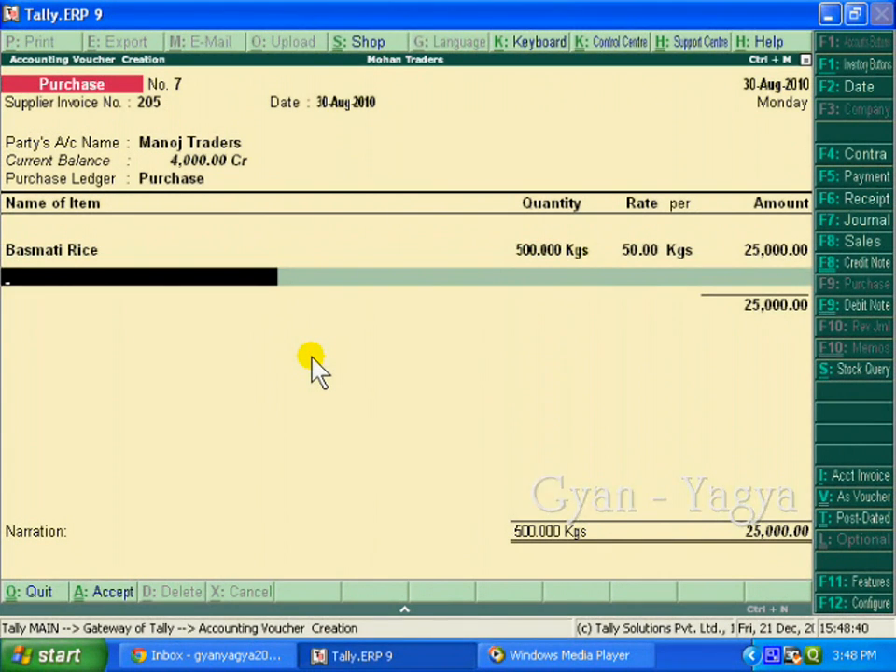
Step: Add Soya Bean Oil as the second item, allocating 250 Kgs at rate 50.00 to Chhawani Godown 1
type("S")
key("Return")
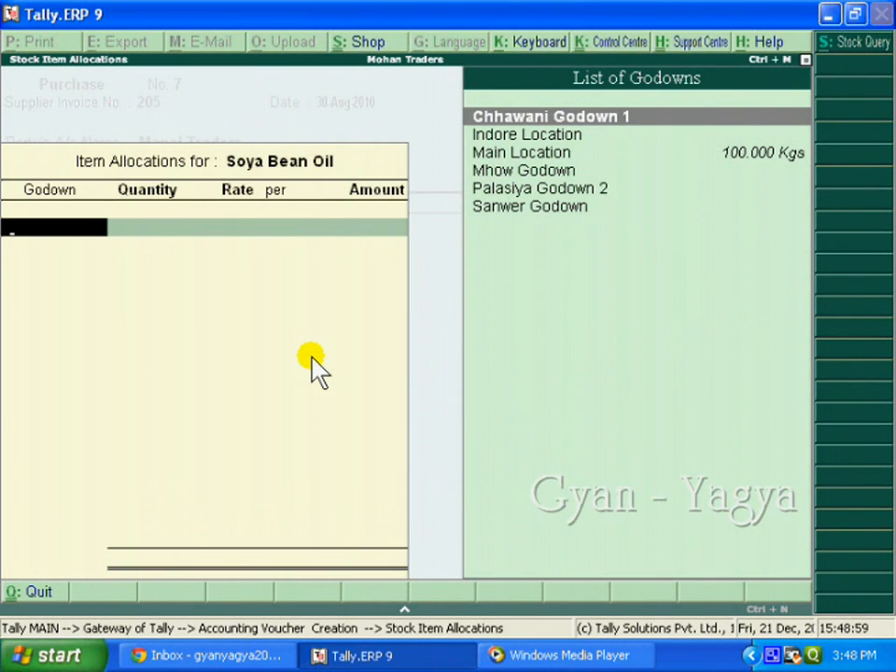
key("Return")
type("250")
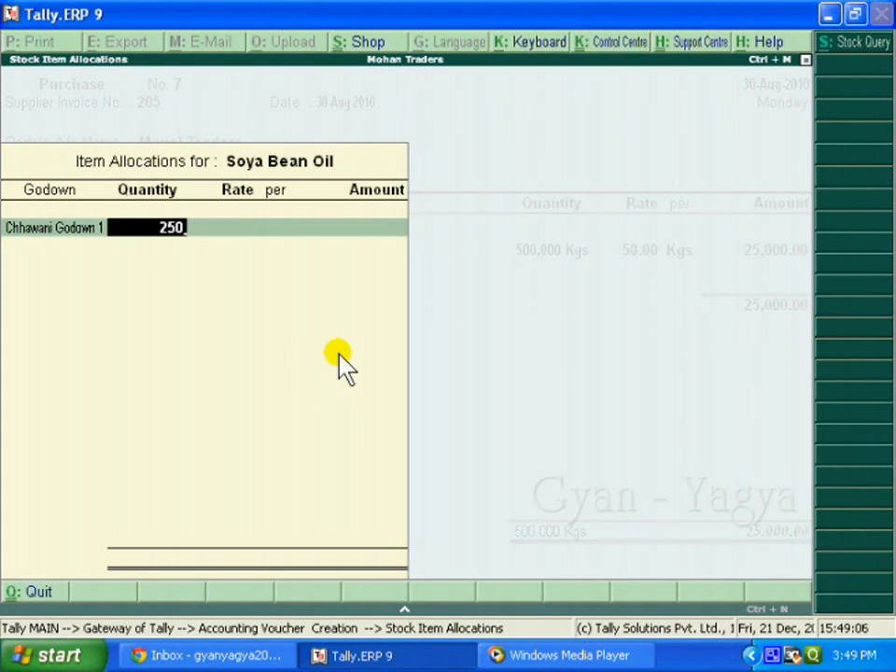
key("Return")
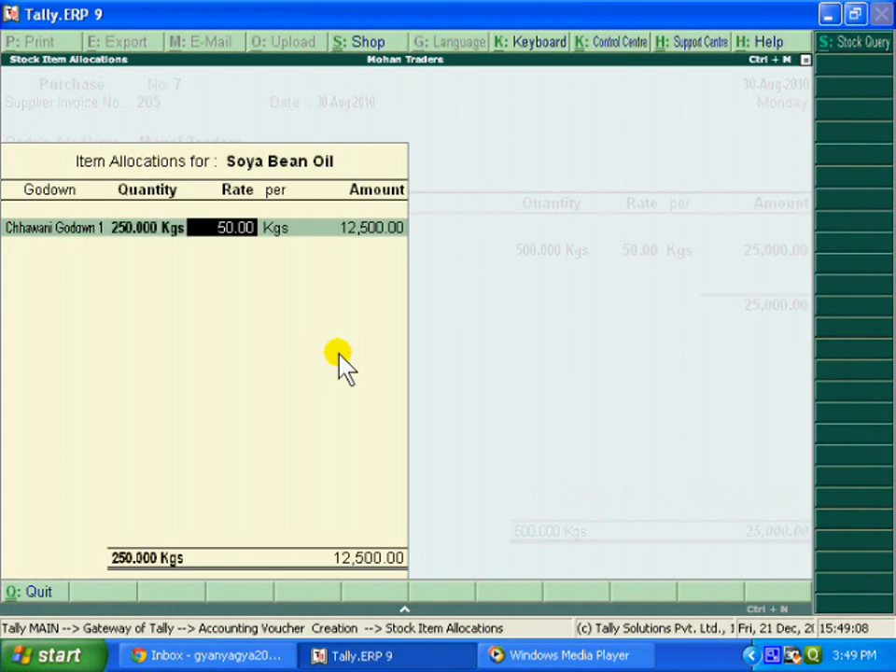
key("Return")
key("Return")
key("Return")
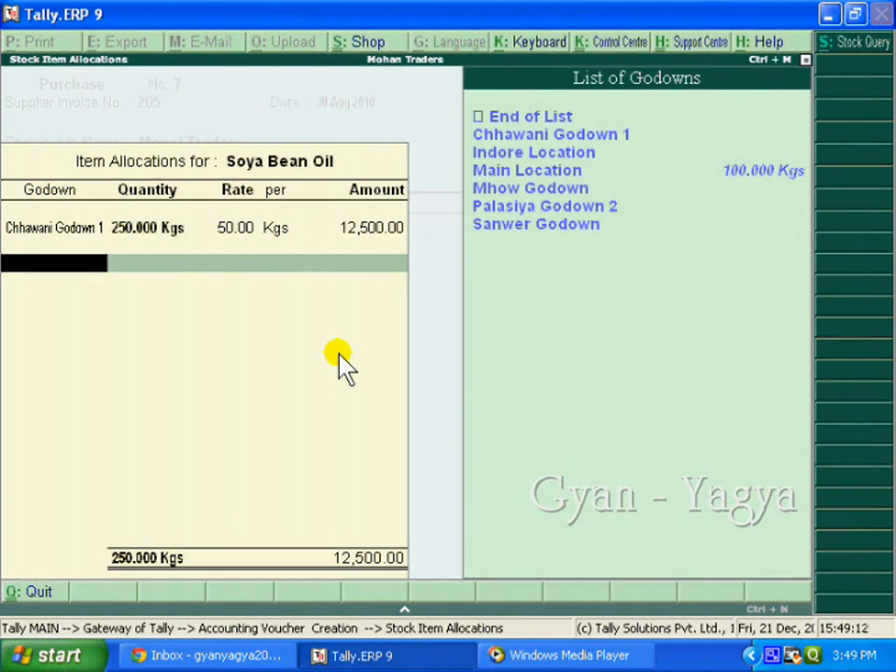
Step: Allocate another 250 Kgs of Soya Bean Oil at rate 50.00 to Palasiya Godown 2 and complete the item line
key("Down")
key("Down")
key("Down")
key("Down")
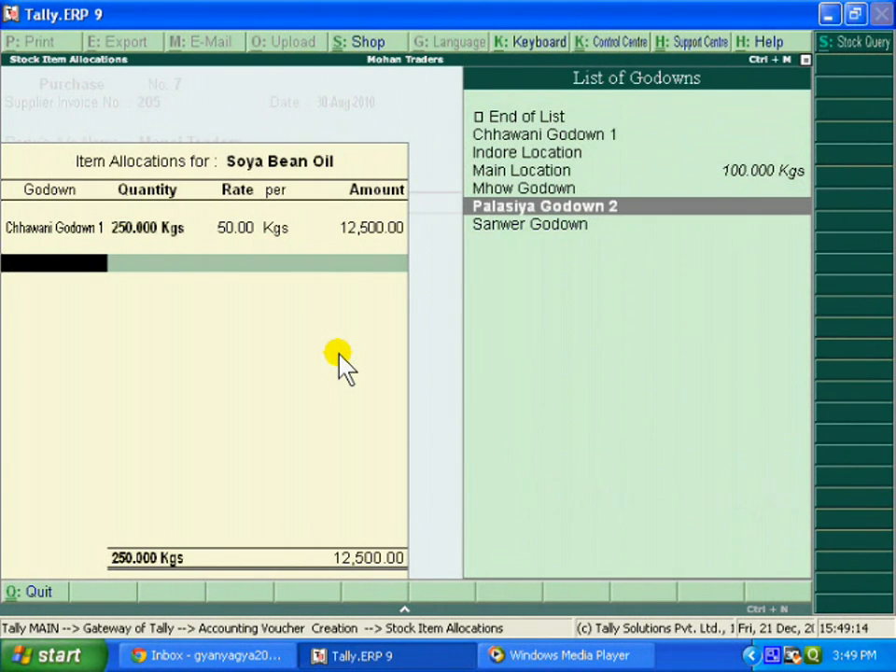
key("Return")
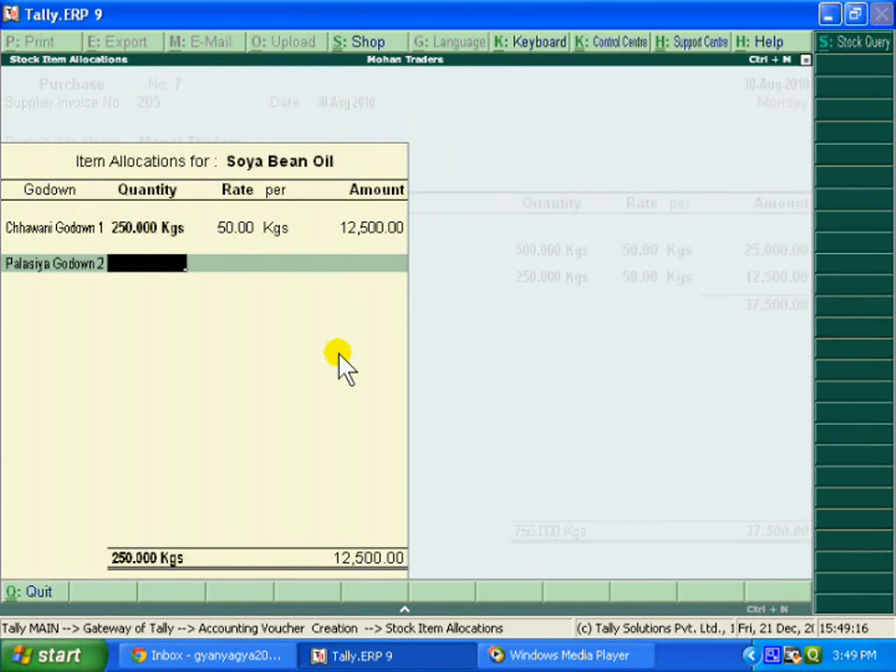
type("250")
key("Return")
key("Return")
key("Return")
key("Return")
key("Return")
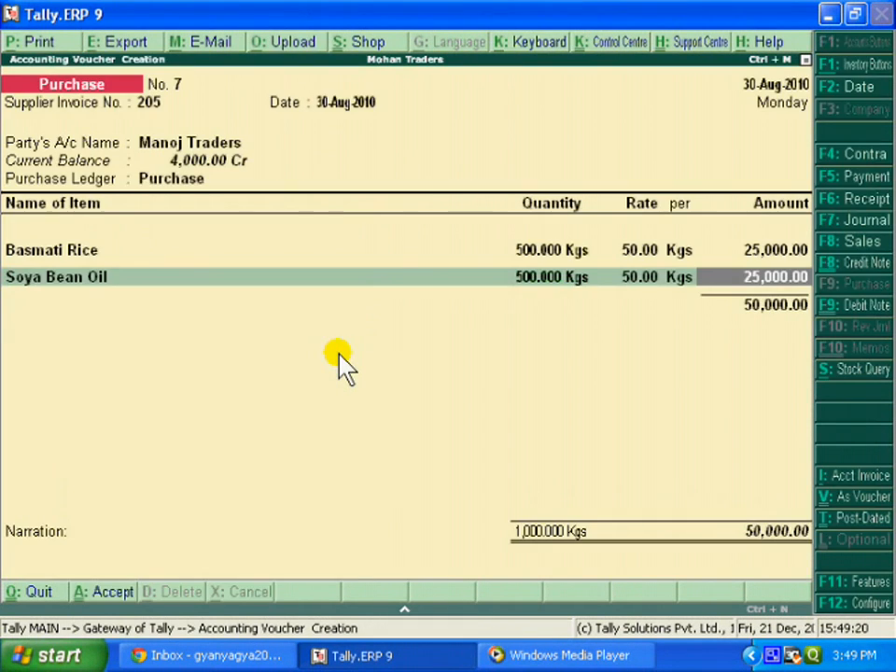
key("Return")
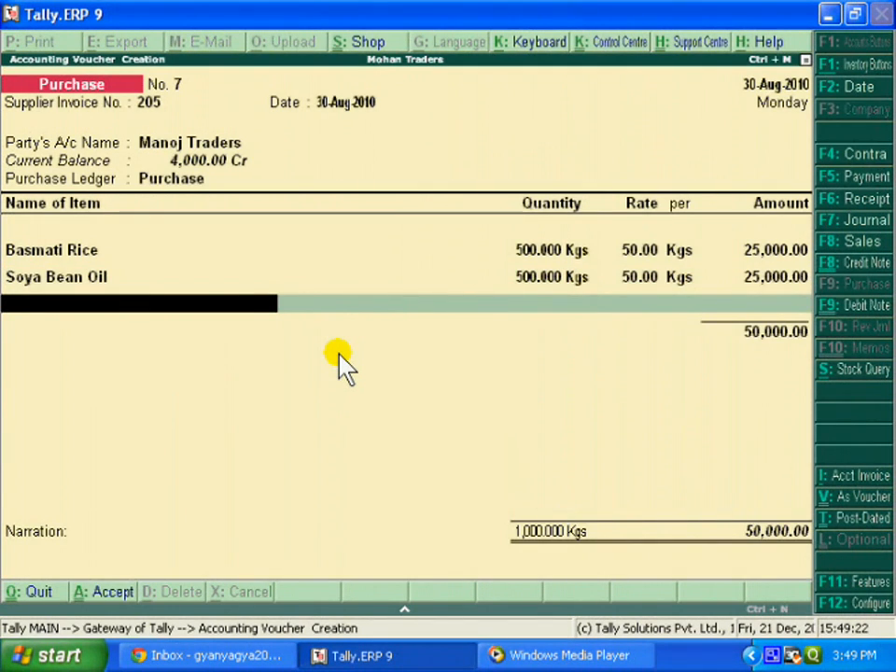
Step: Add Red Chili Powder as the third item, allocating 100 Kgs at rate 70.00 to Sanwer Godown
type("R")
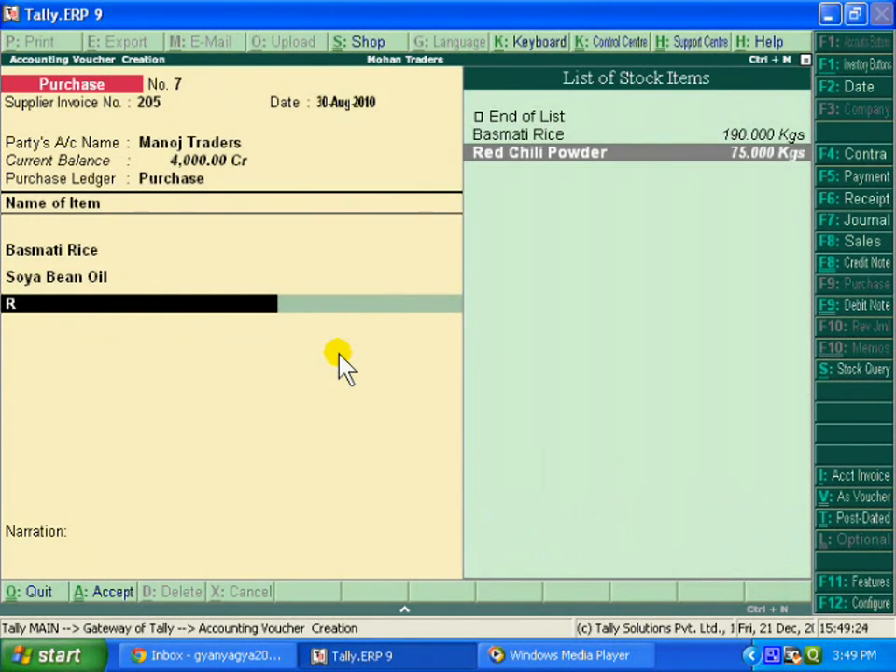
key("Return")
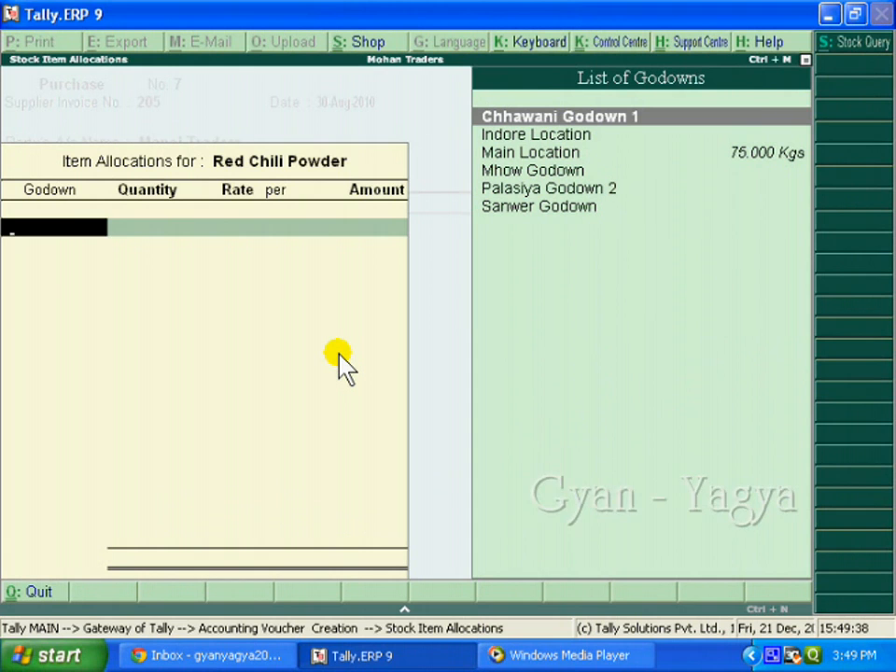
key("Down")
key("Down")
key("Down")
key("Down")
key("Down")
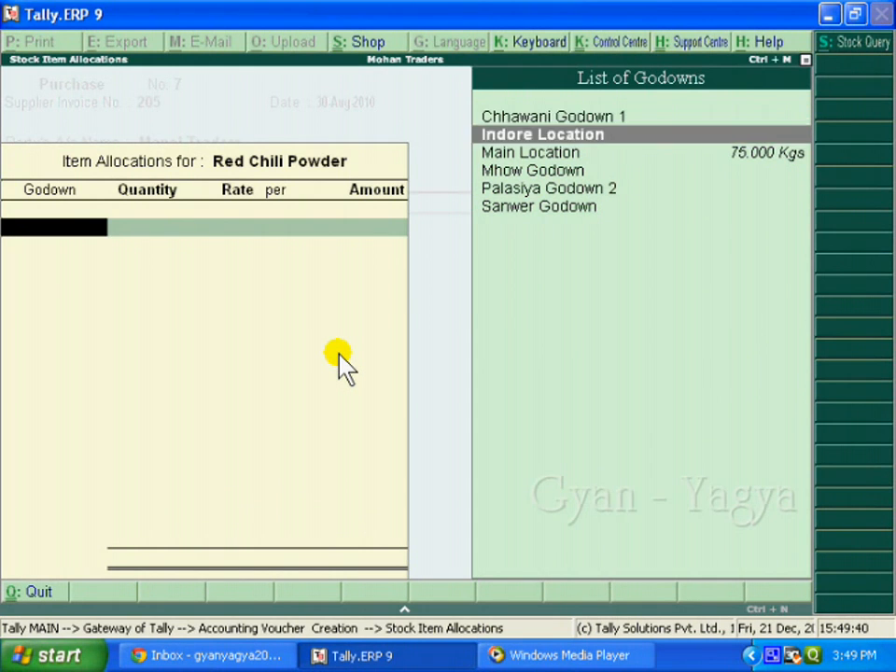
key("Return")
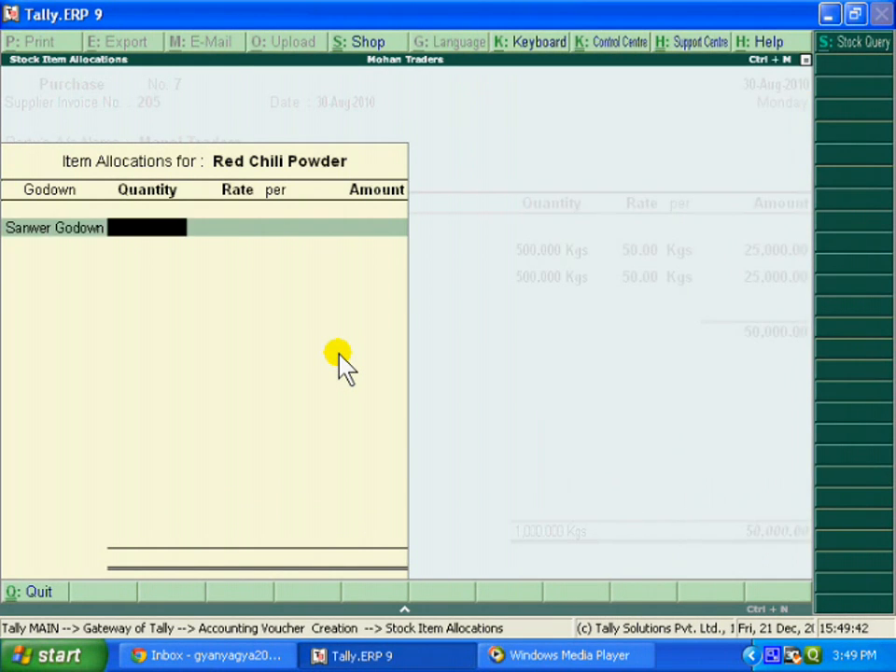
type("100")
key("Return")
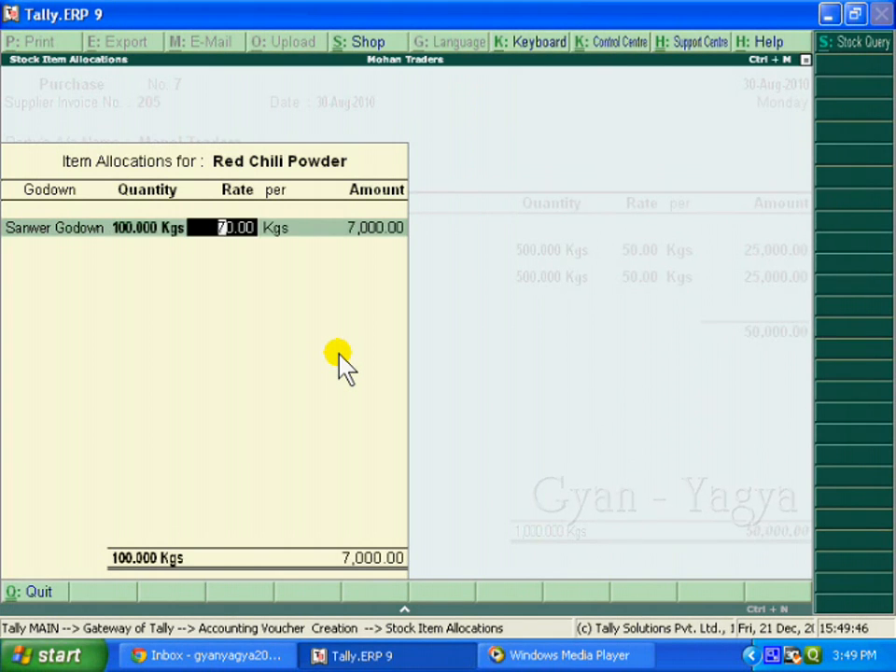
key("Return")
key("Return")
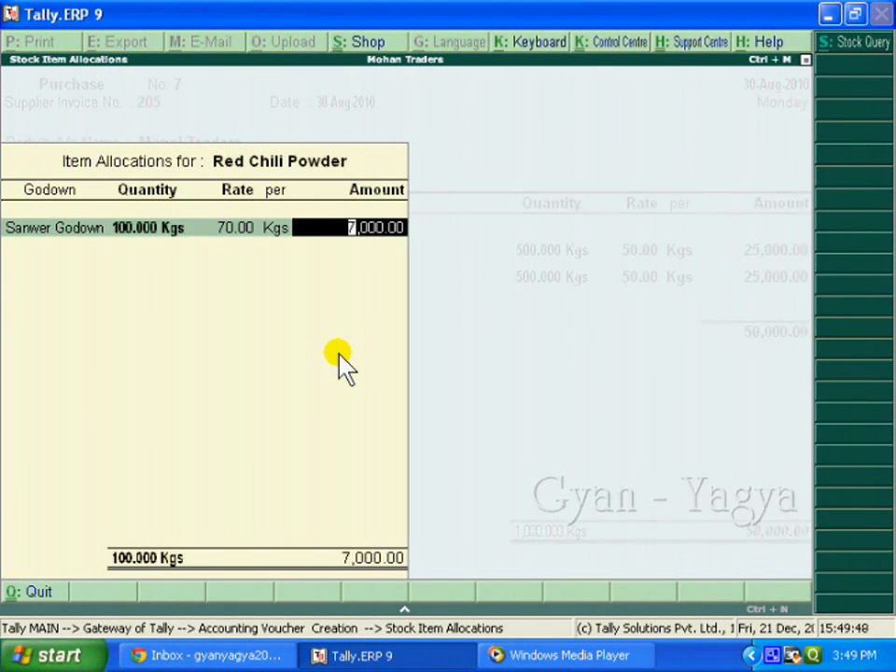
key("Return")
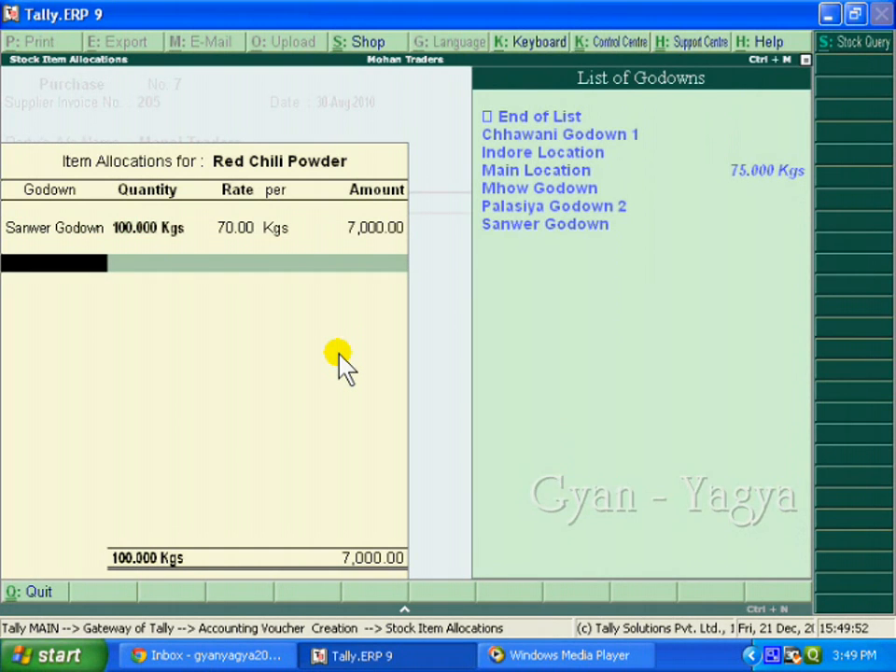
Step: Allocate another 100 Kgs of Red Chili Powder at rate 70.00 to Palasiya Godown 2 and complete the item line
key("Down")
key("Down")
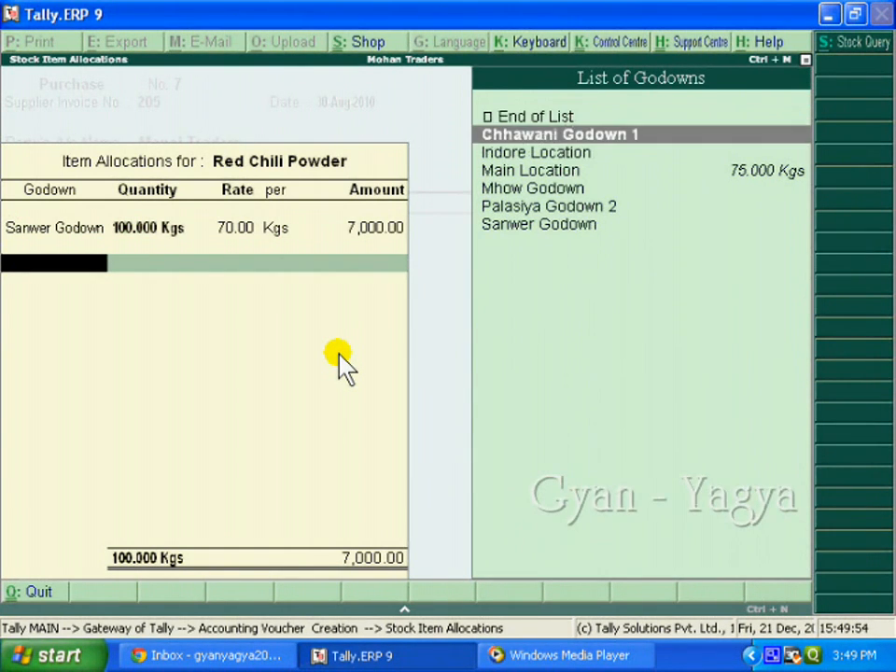
key("Up")
key("Down")
key("Down")
key("Down")
key("Down")
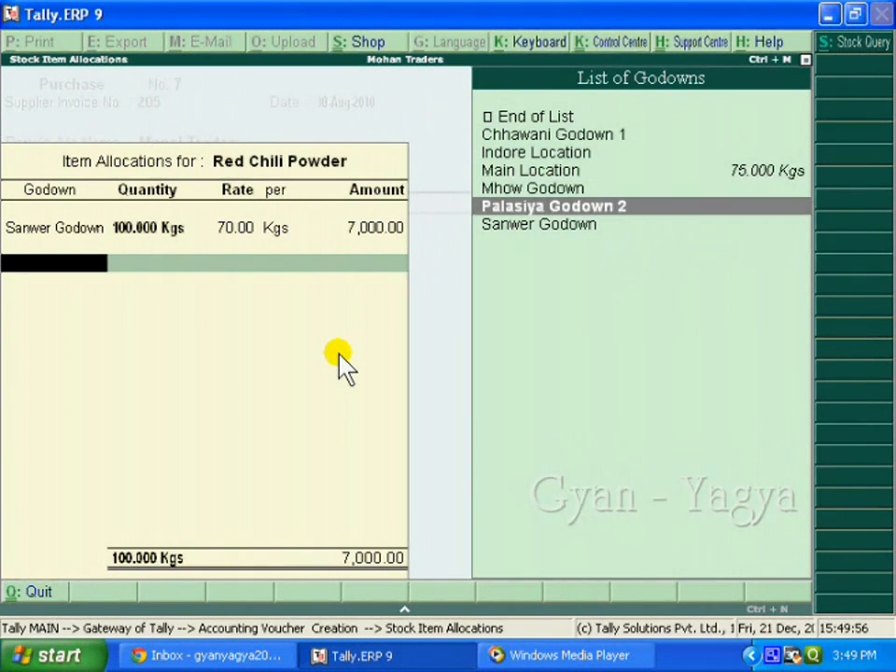
key("Return")
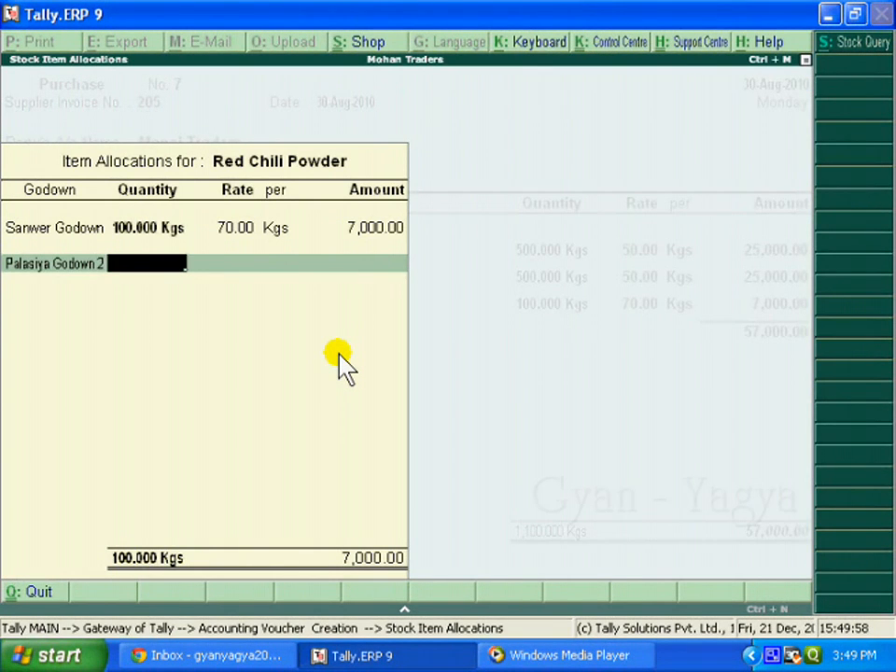
type("100")
key("Return")
key("Return")
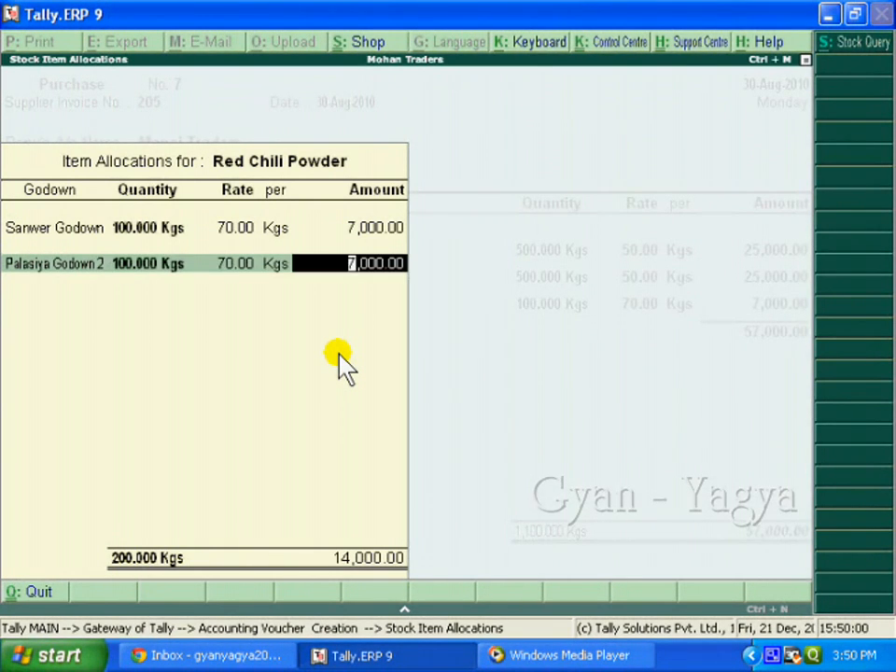
key("Return")
key("Return")
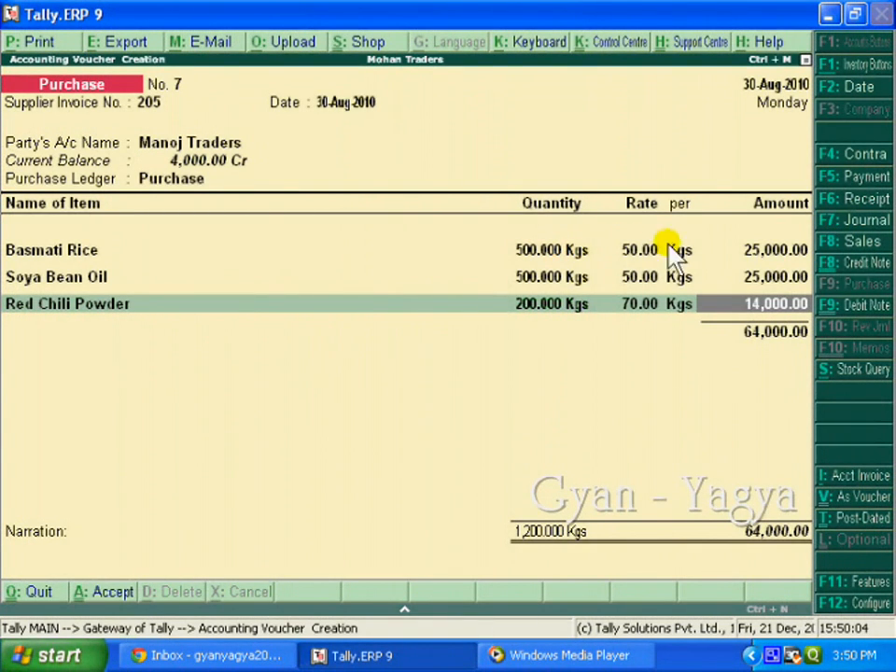
key("Return")
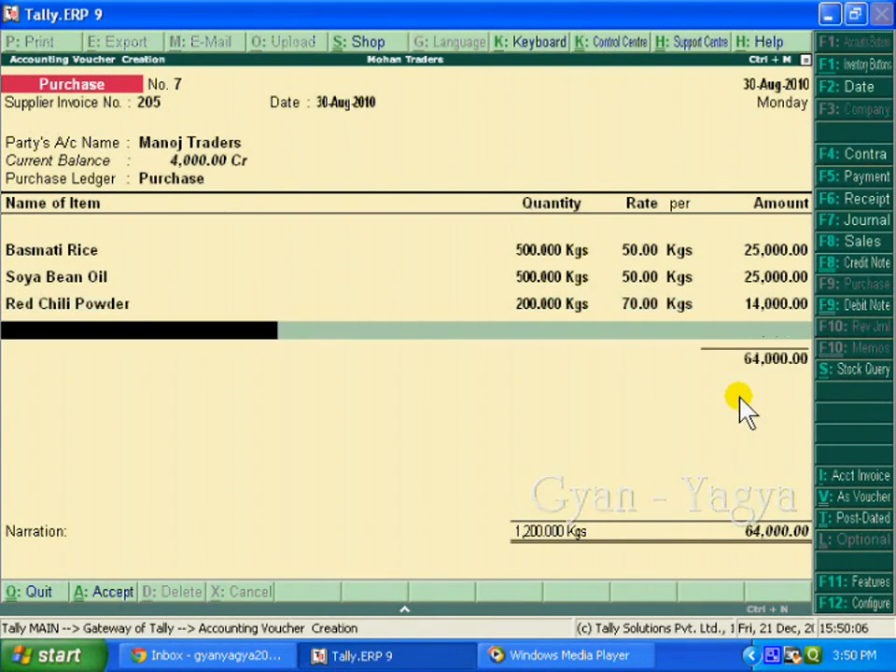
Step: End the item list, enter the narration "goods purchased on credit", and save the purchase voucher, leaving voucher entry
key("Return")
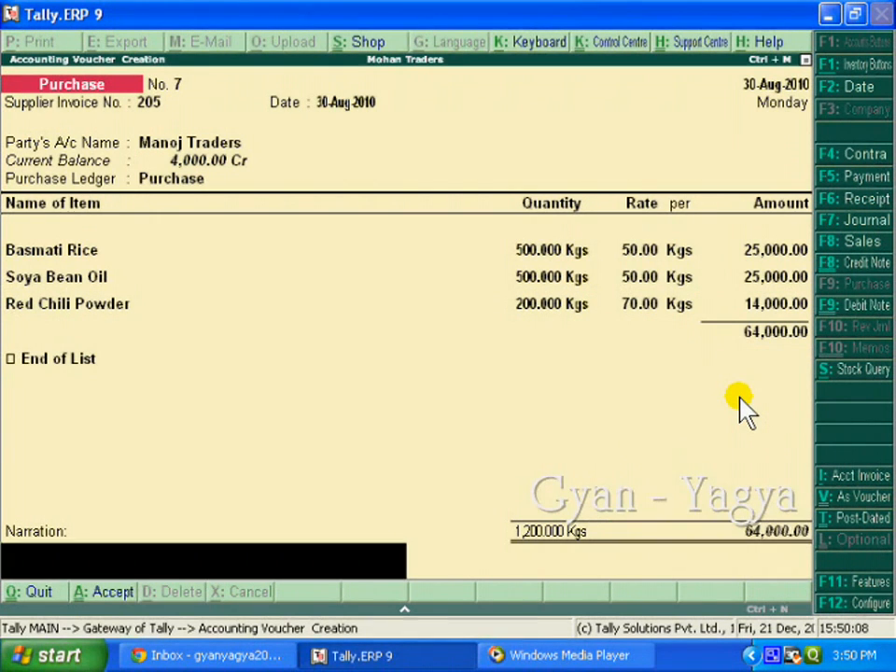
type("goods purchased on c")
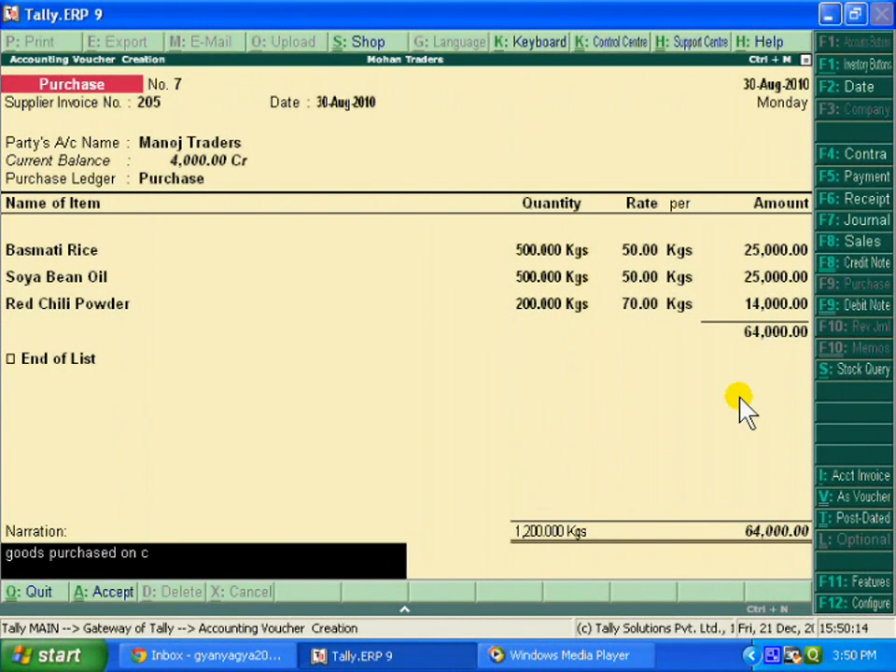
type("redit")
key("Return")
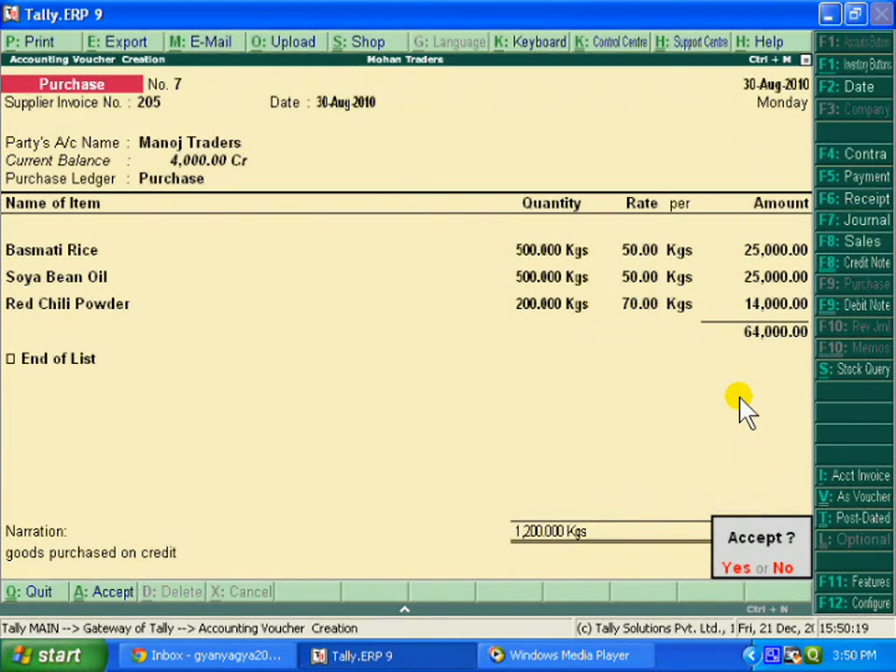
key("Return")
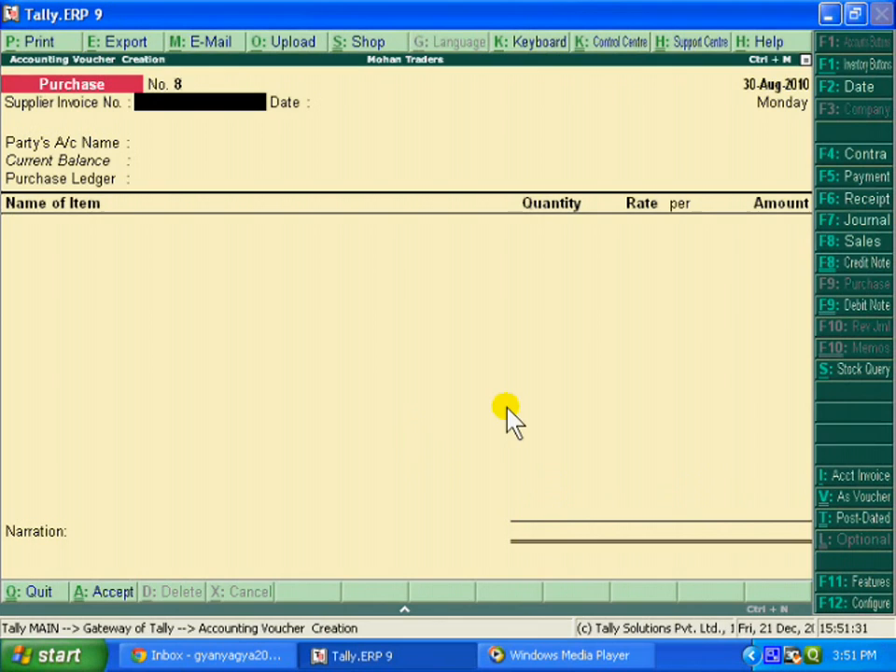
key("Escape")
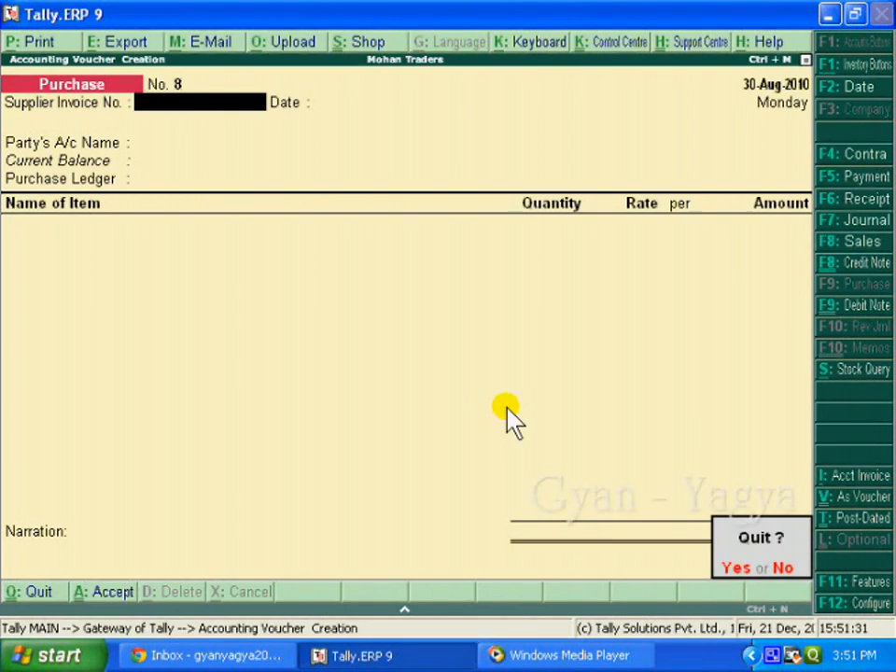
key("Return")
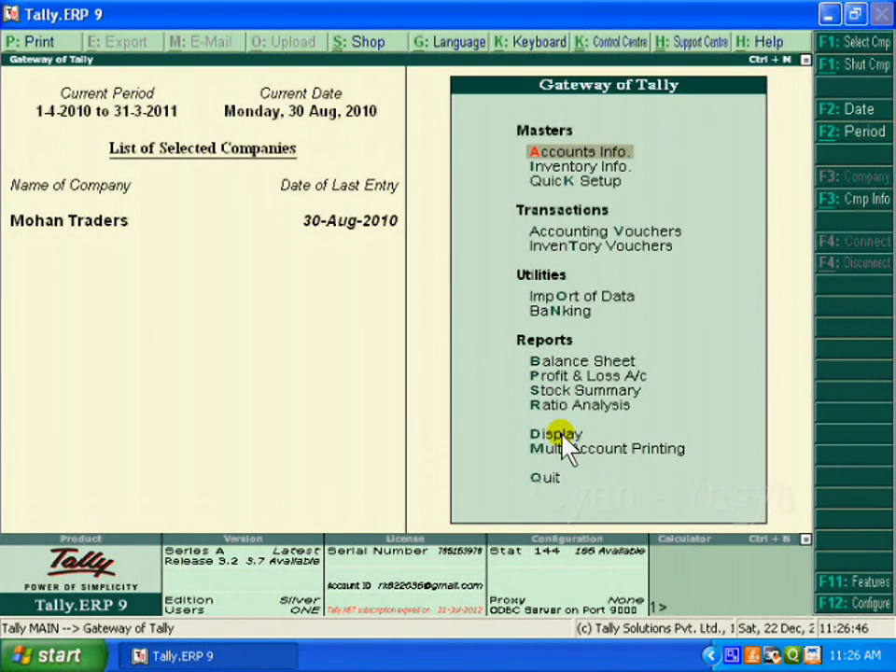
Step: Open the Godown Summary from the inventory statements for the Primary godown level
left_click(557, 435)
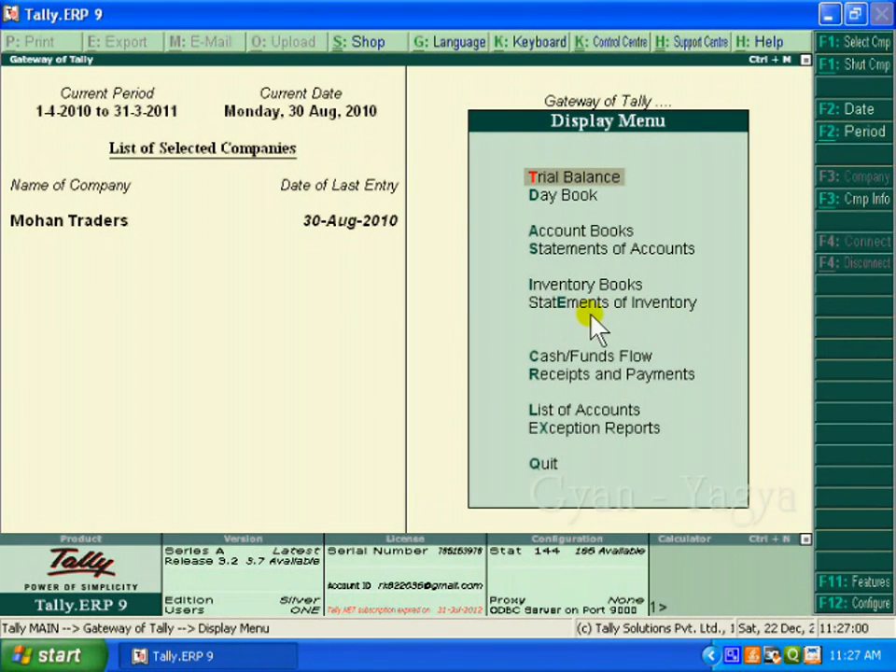
left_click(560, 320)
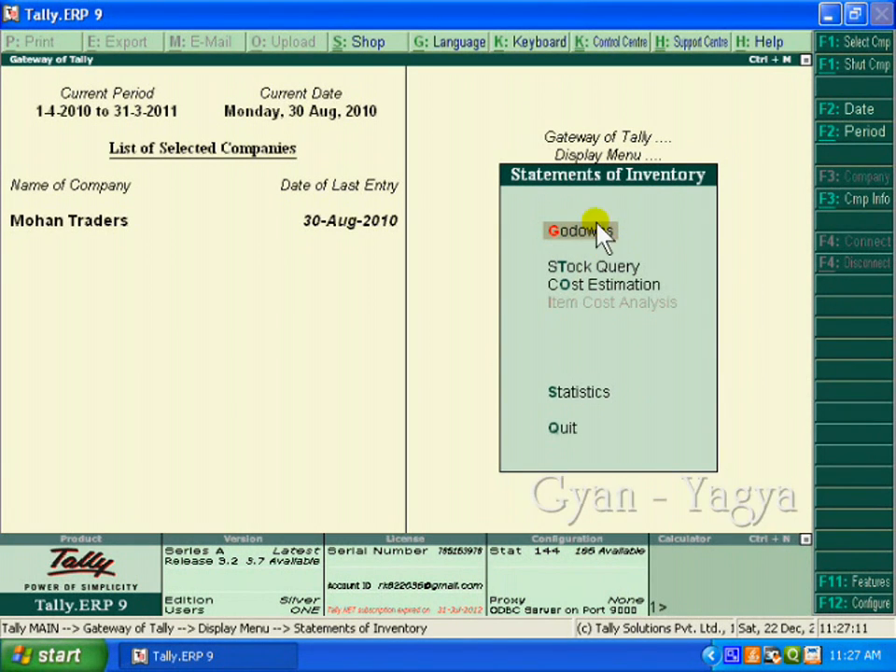
left_click(584, 241)
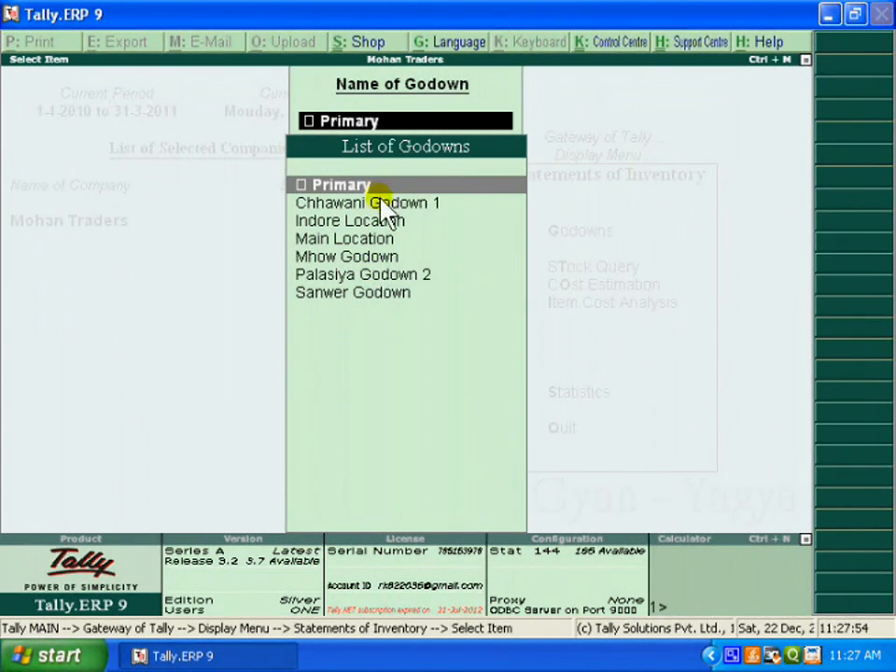
key("Return")
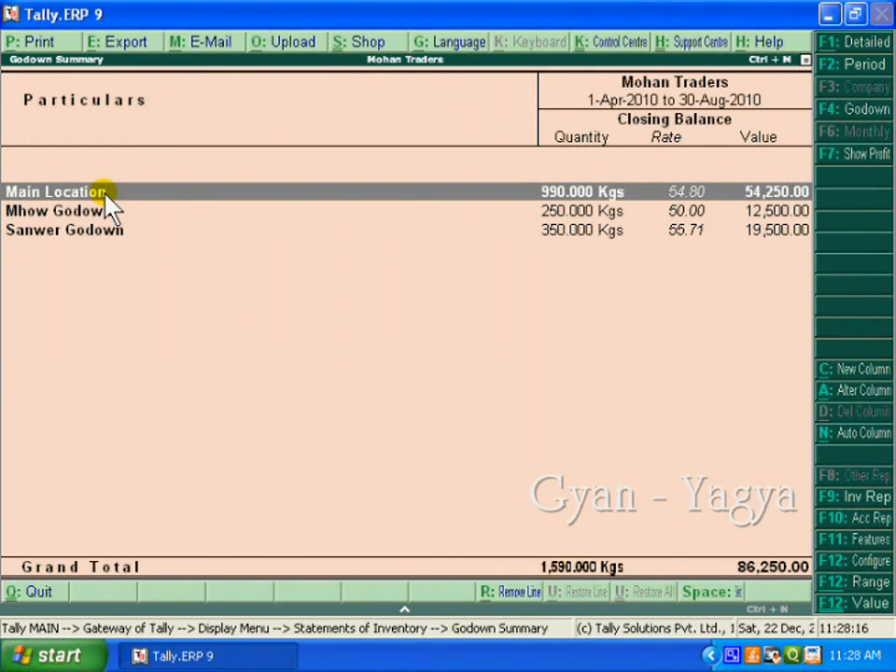
Step: Drill into Mhow Godown's Basmati Rice stock for August down to its purchase voucher, then return to the Godown Summary
left_click(565, 218)
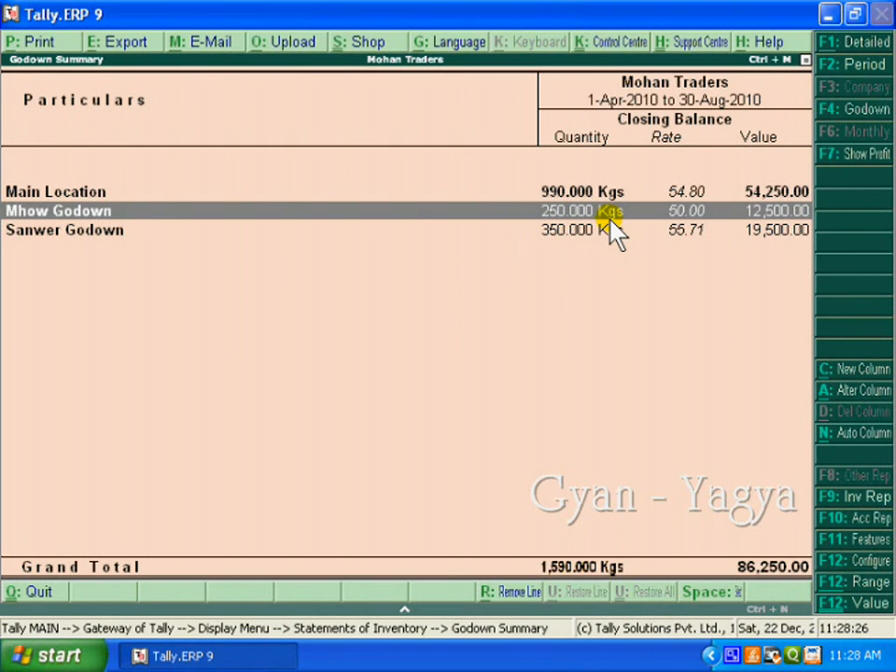
key("Return")
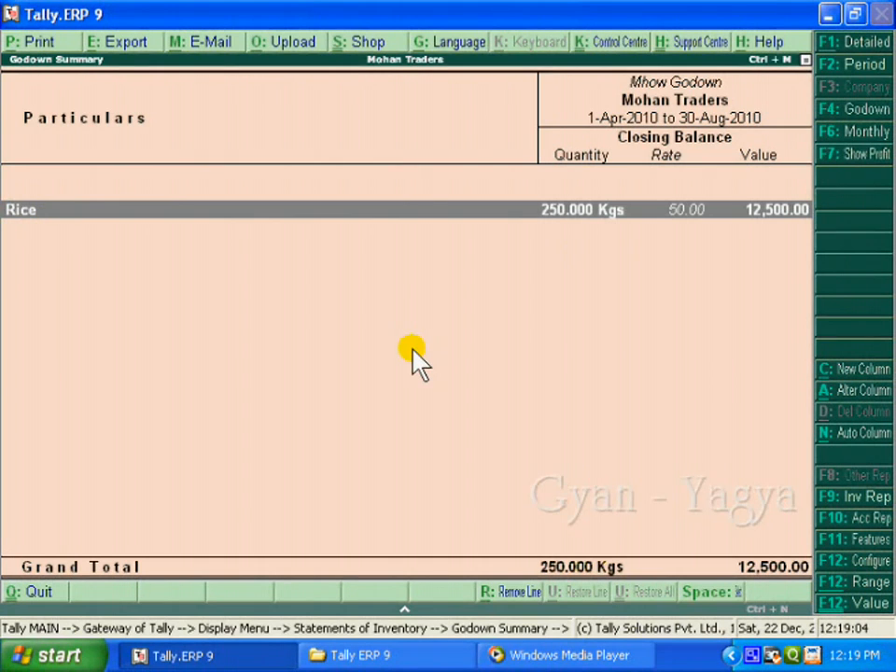
left_click(378, 216)
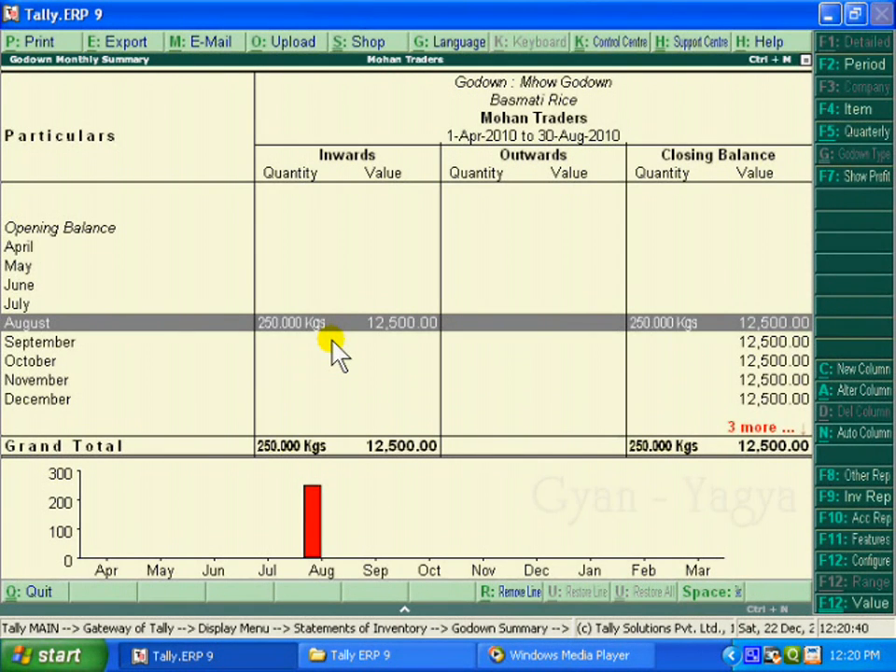
key("Return")
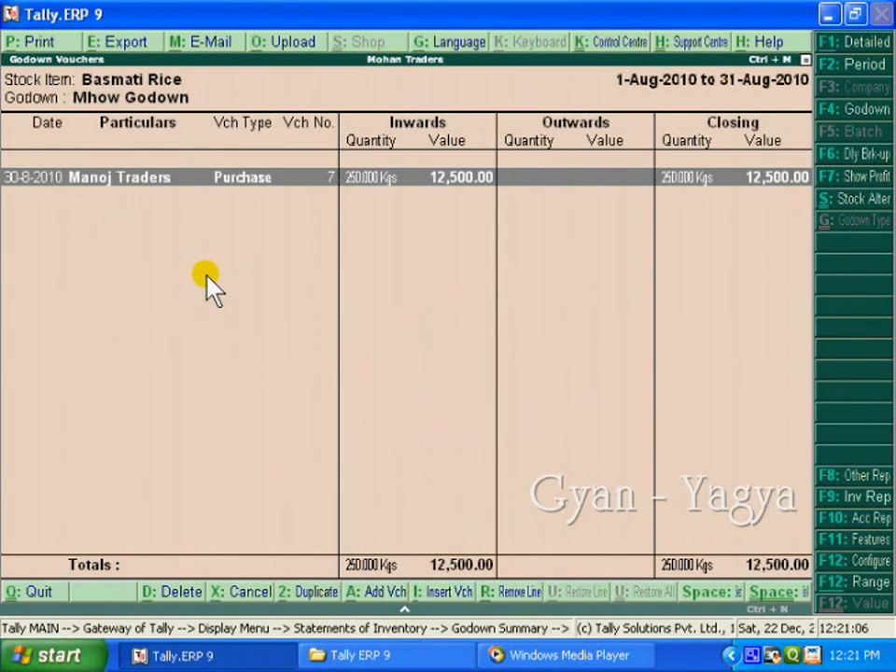
key("Return")
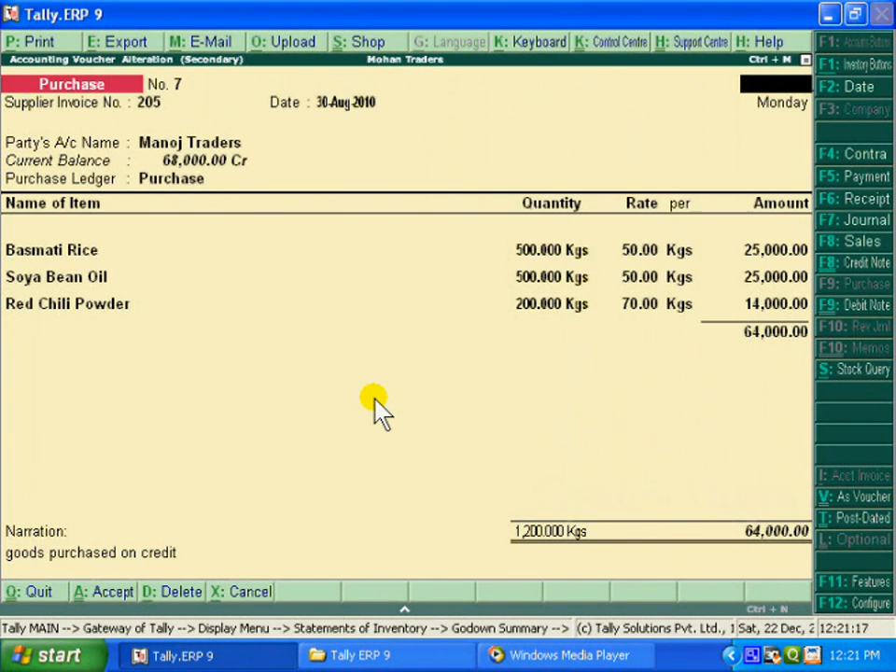
key("Escape")
key("Return")
key("Escape")
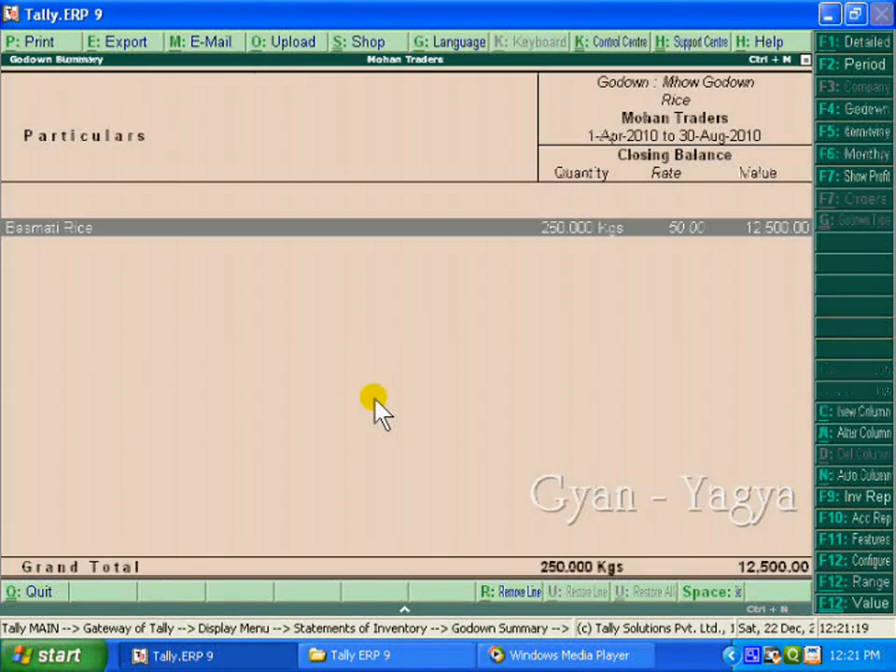
key("Escape")
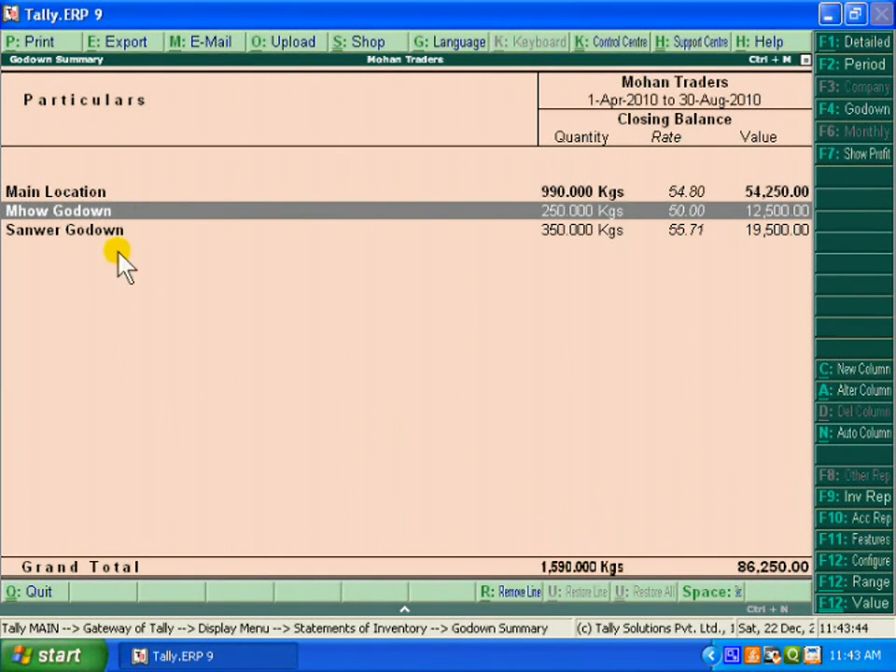
Step: Examine Sanwer Godown's stock, viewing the items in the Rice group and returning to highlight the Spice group
left_click(86, 233)
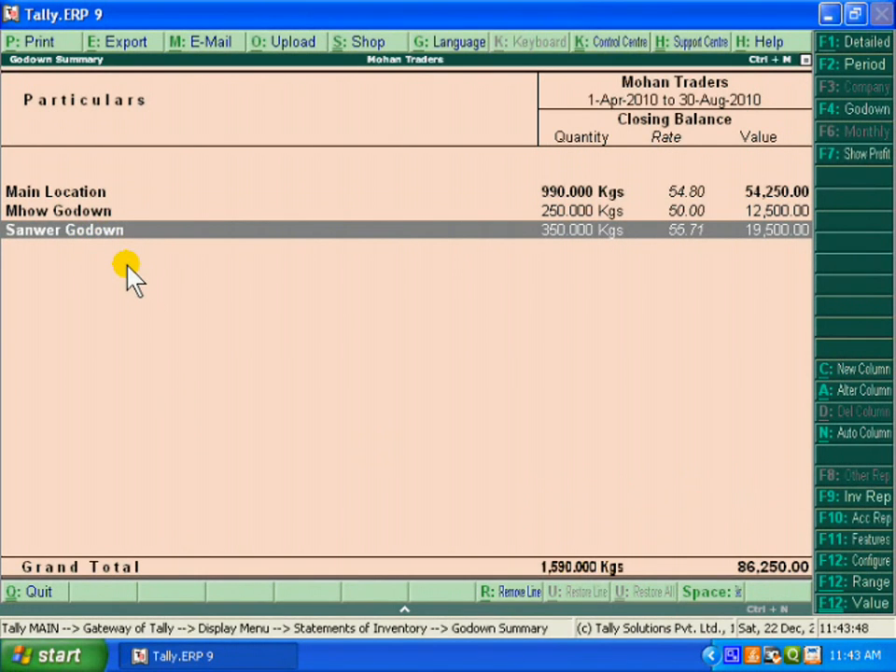
key("Return")
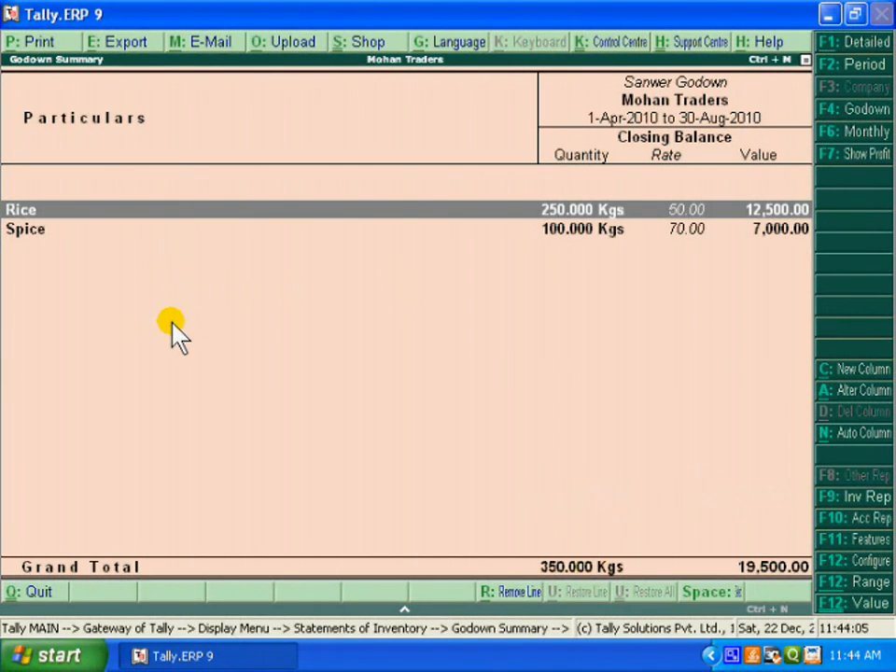
key("Return")
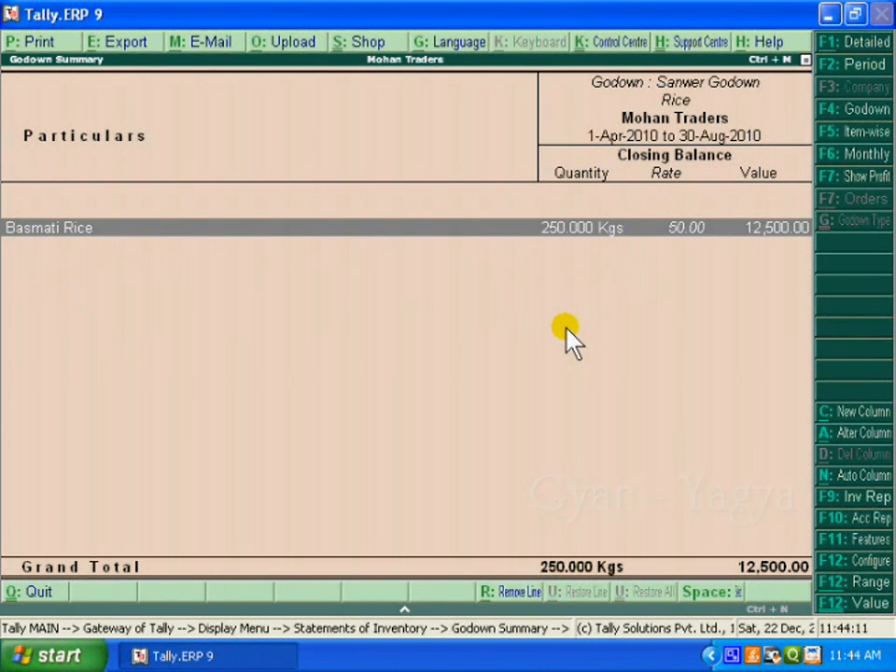
key("Escape")
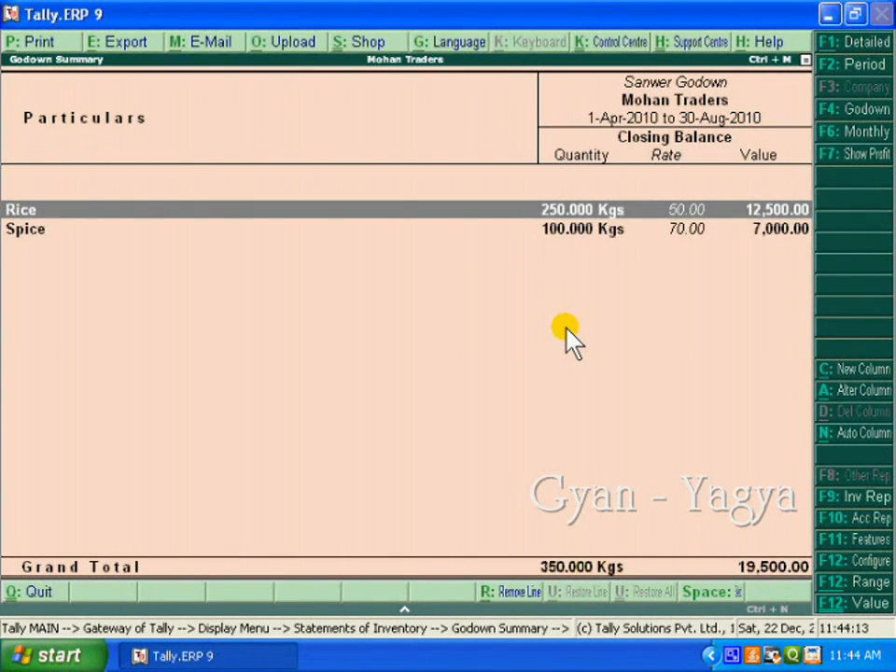
key("Down")
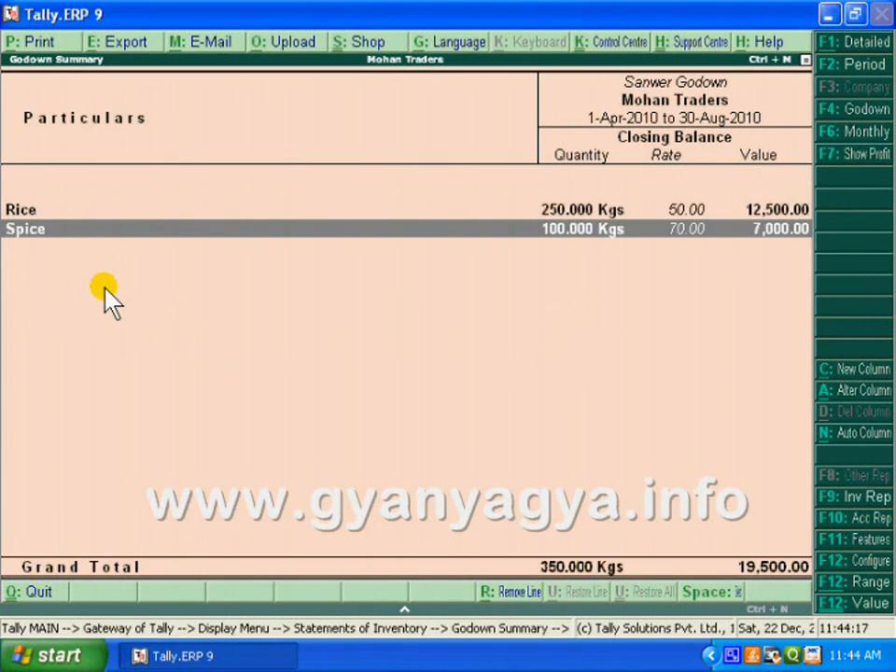
Step: View the Spice group's items in Sanwer Godown, then return to the summary of all godowns
key("Return")
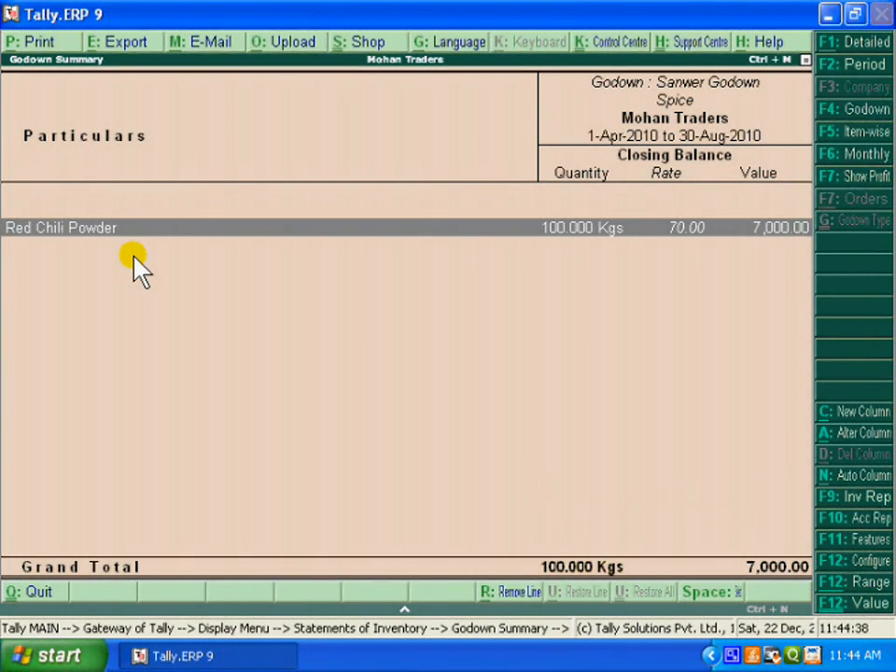
key("Escape")
key("Escape")
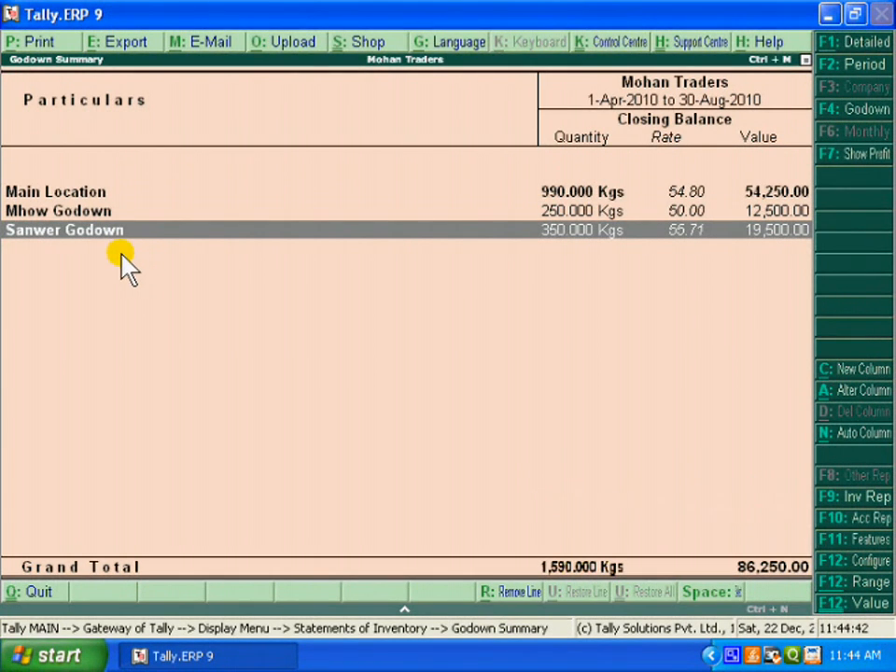
Step: Drill into Main Location's stock and on into Indore Location to examine the stock held in its individual godowns
key("Up")
key("Up")
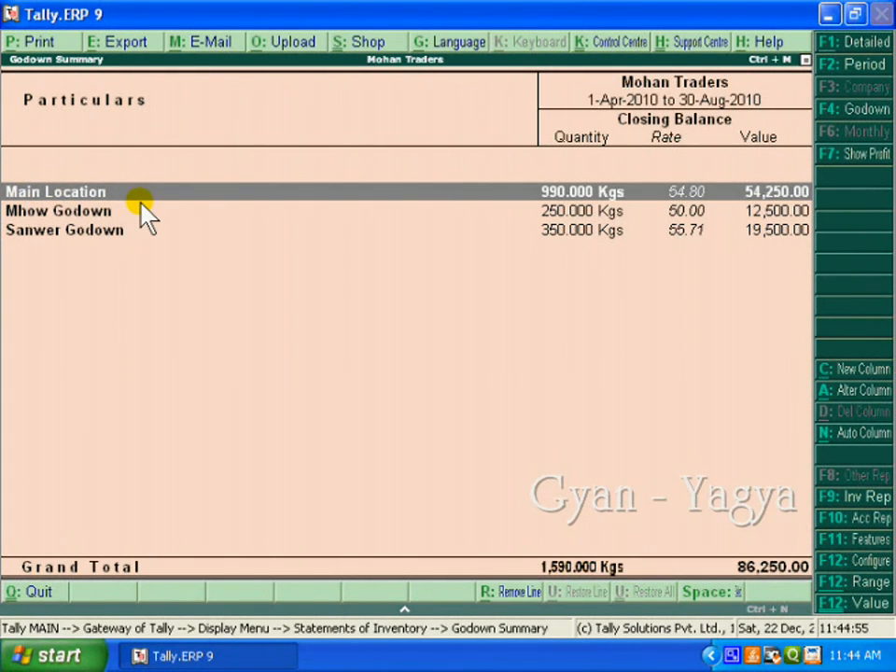
key("Return")
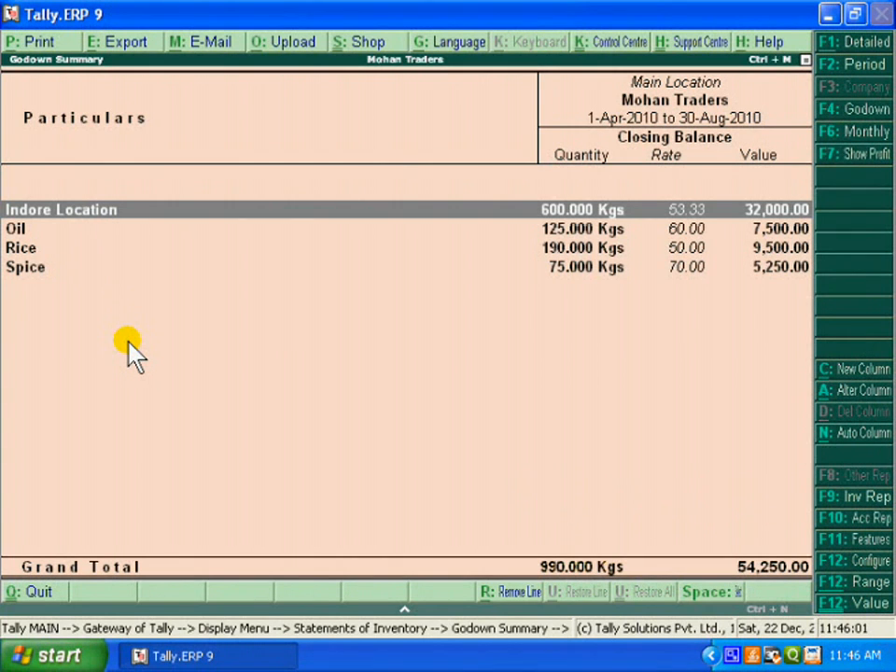
key("Return")
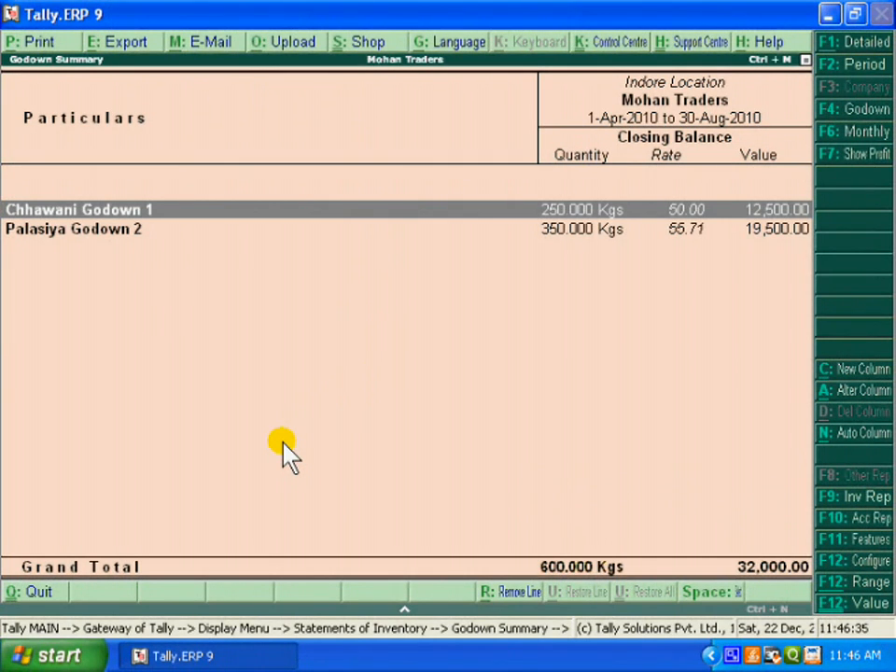
Step: Close the Godown Summary and its godown selection, and return to the Gateway of Tally
key("Escape")
key("Escape")
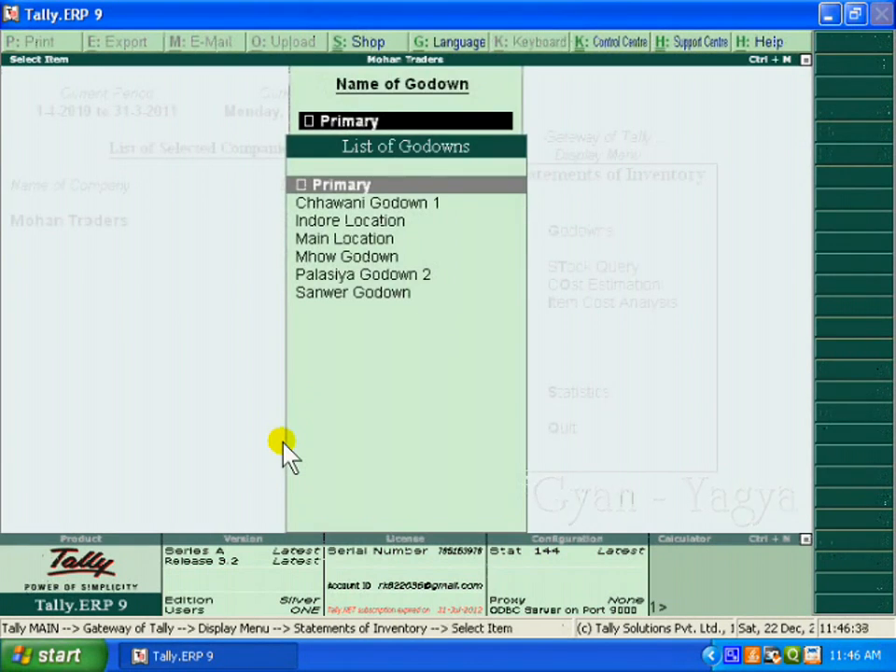
key("Escape")
key("Escape")
key("Escape")
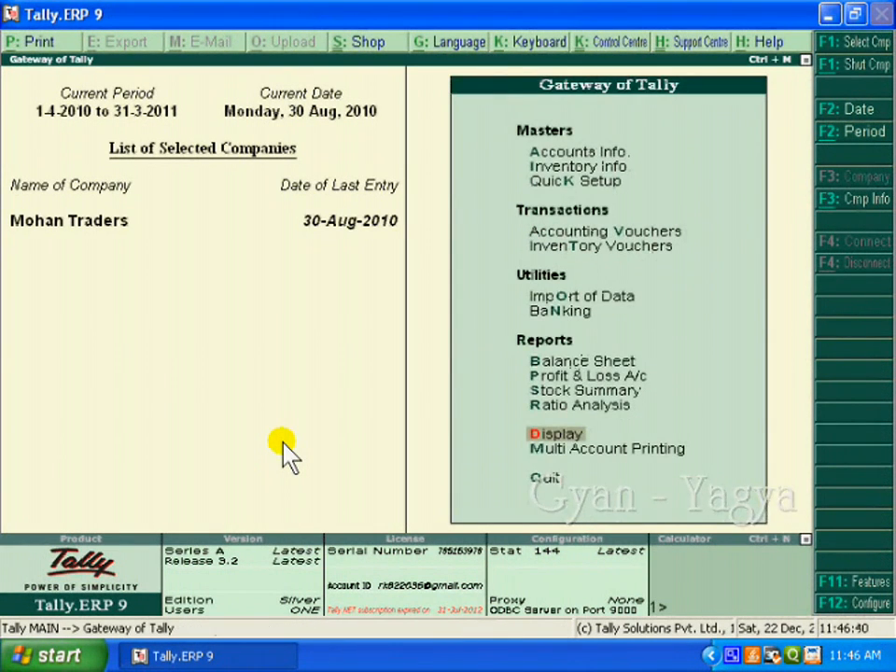